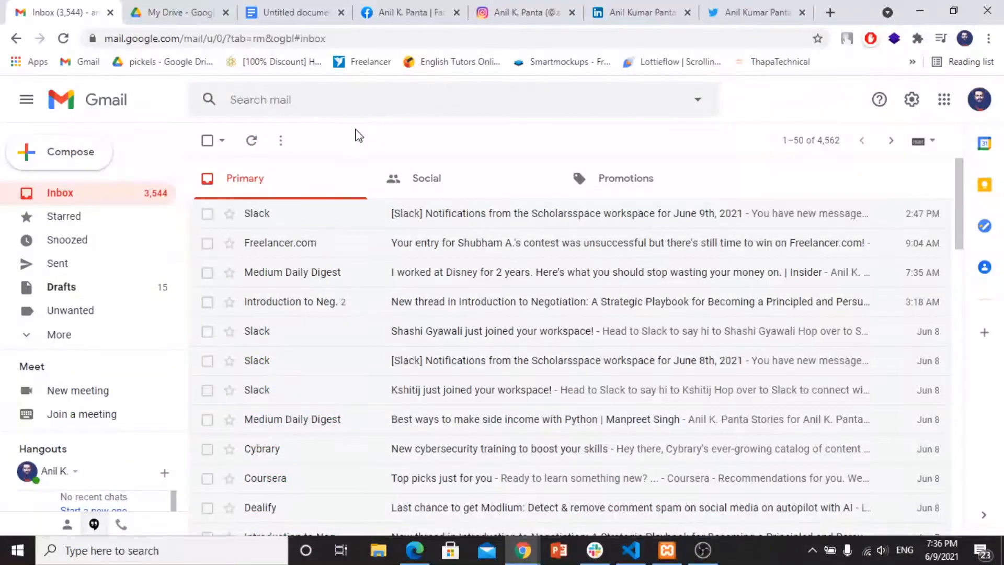
# Step: Switch to Google Drive and create a new blank Google Docs document
pyautogui.click(168, 6)
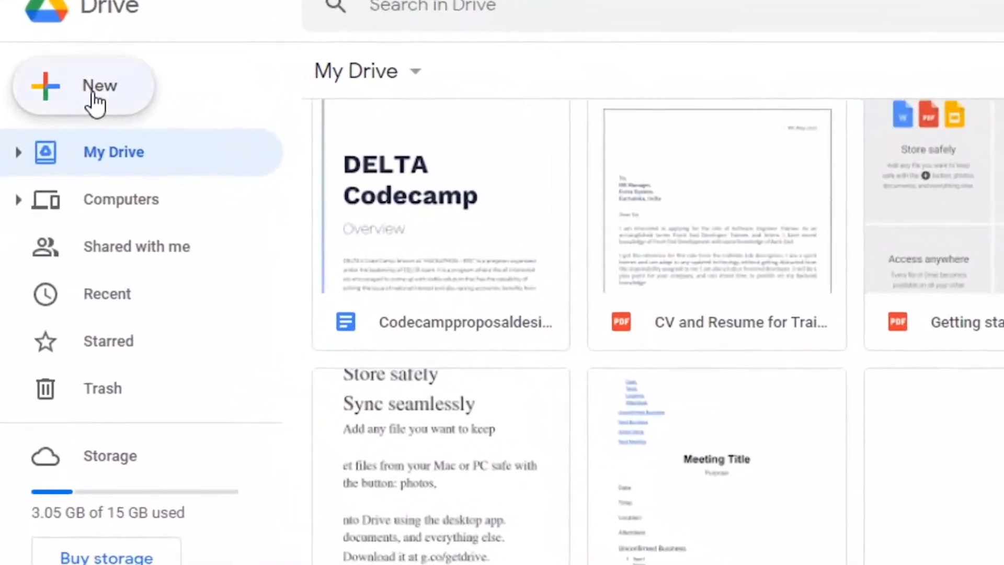
pyautogui.click(93, 102)
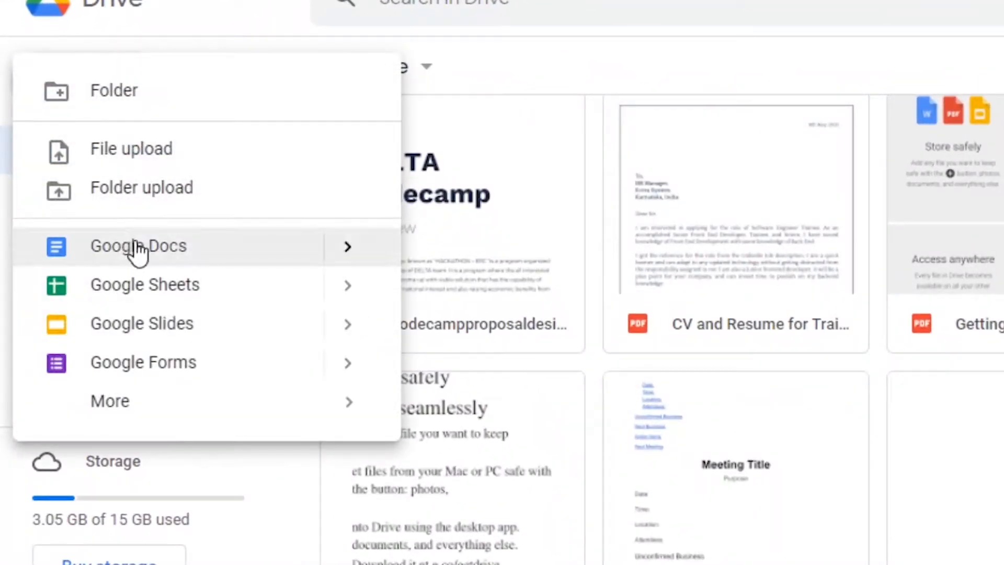
pyautogui.click(197, 251)
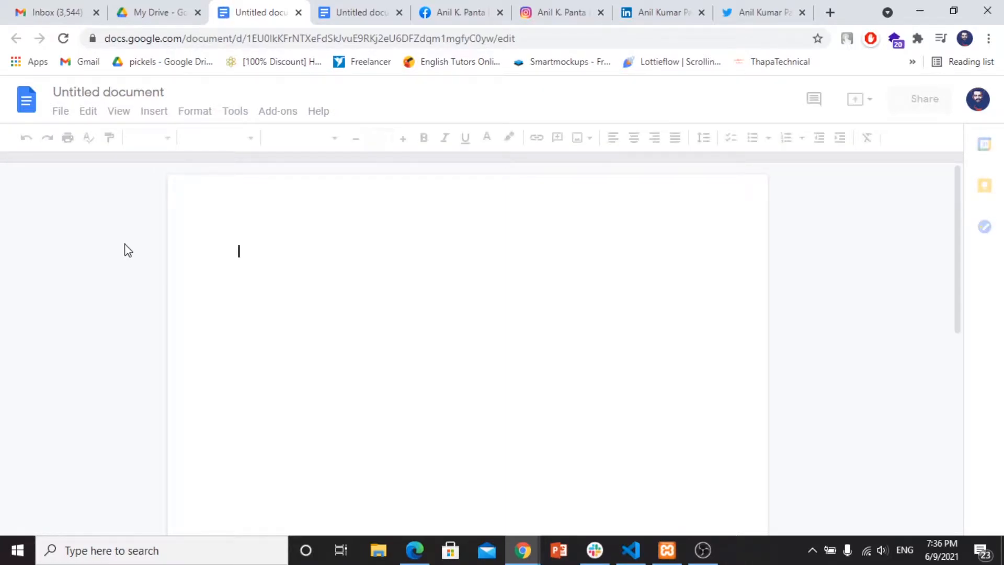
# Step: Insert a table with two columns and one row into the blank document
pyautogui.click(238, 146)
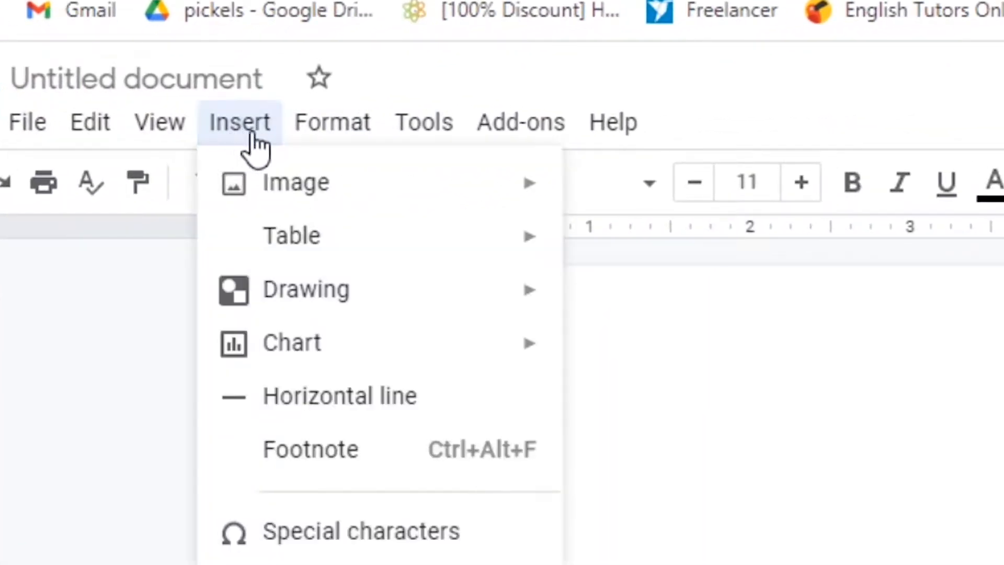
pyautogui.moveTo(474, 243)
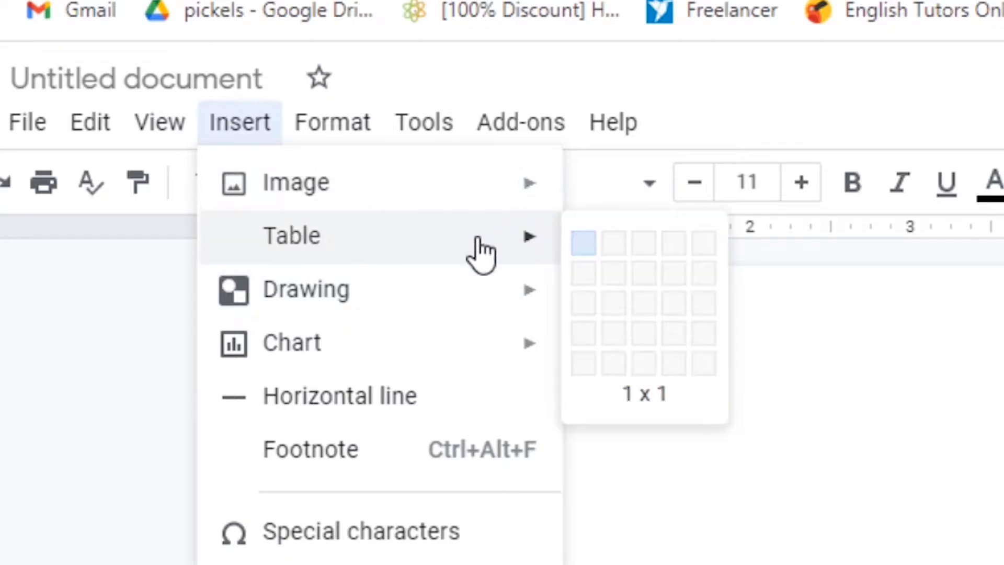
pyautogui.click(614, 244)
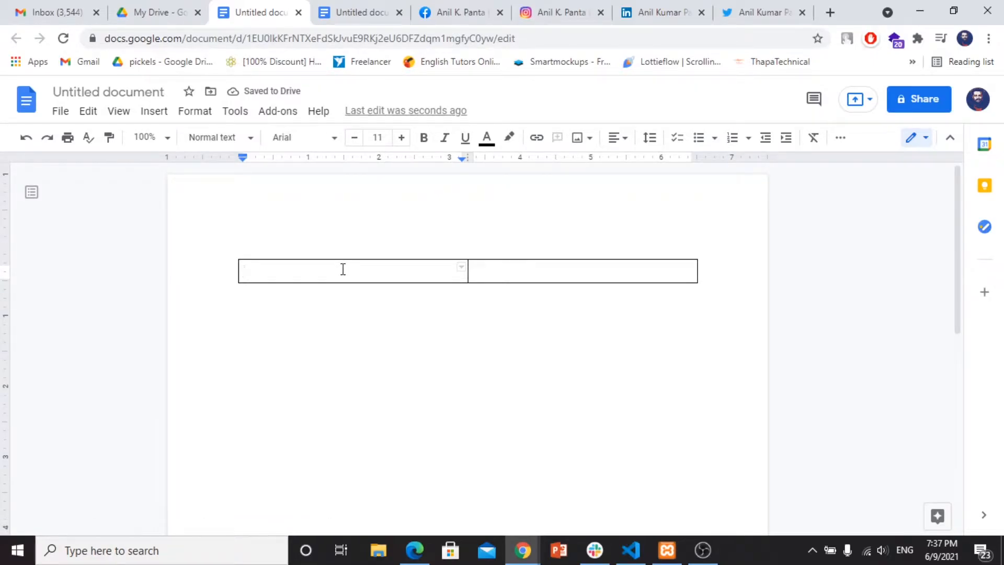
# Step: Insert the Mask Group image from the Desktop's Email signature folder into the table's first cell and narrow that column around the photo
pyautogui.click(153, 113)
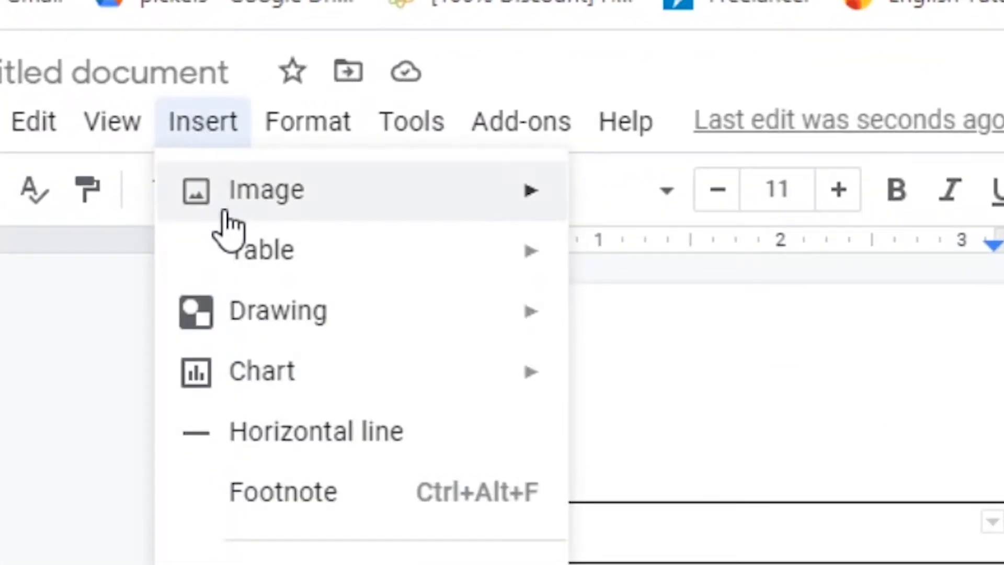
pyautogui.moveTo(340, 199)
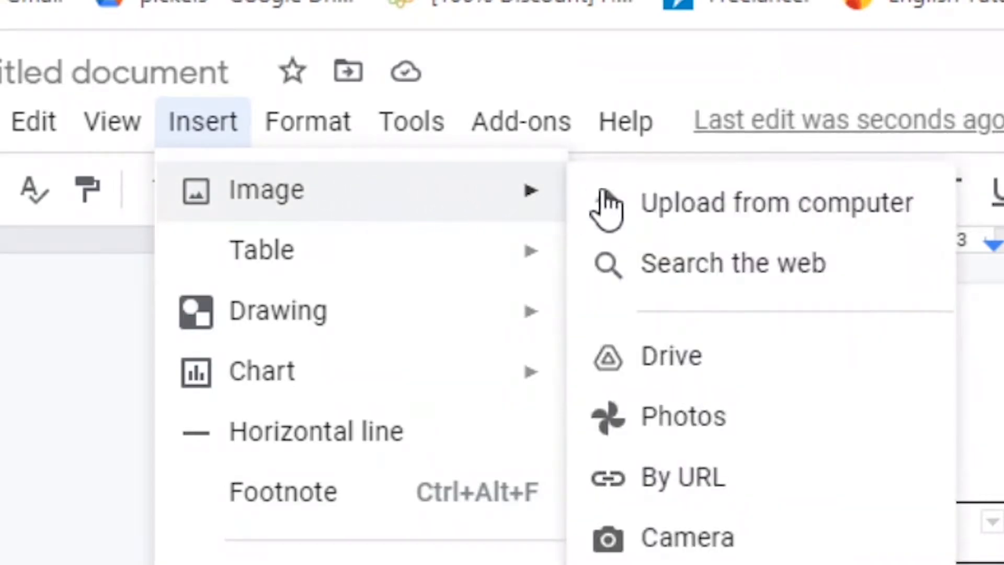
pyautogui.click(722, 207)
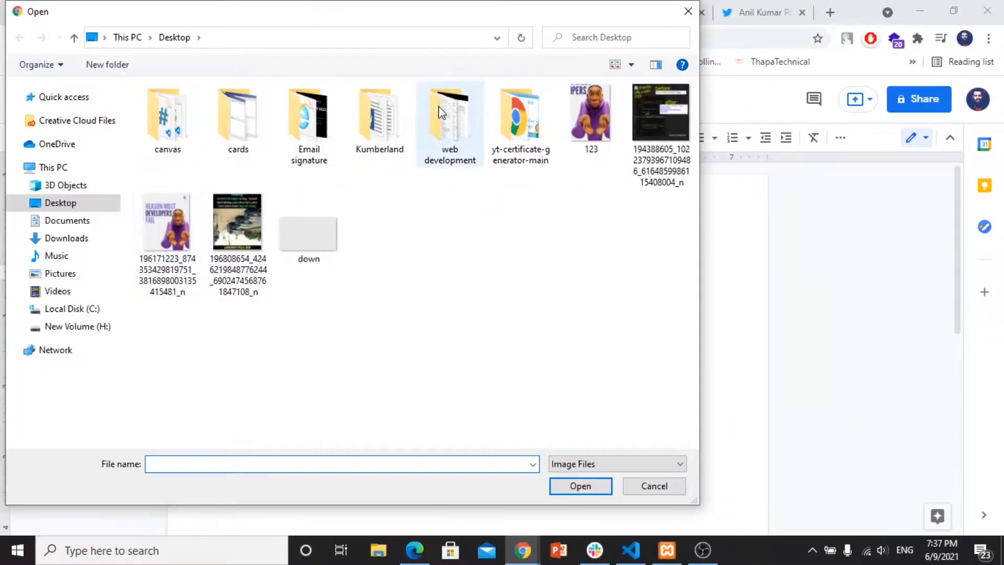
pyautogui.doubleClick(323, 129)
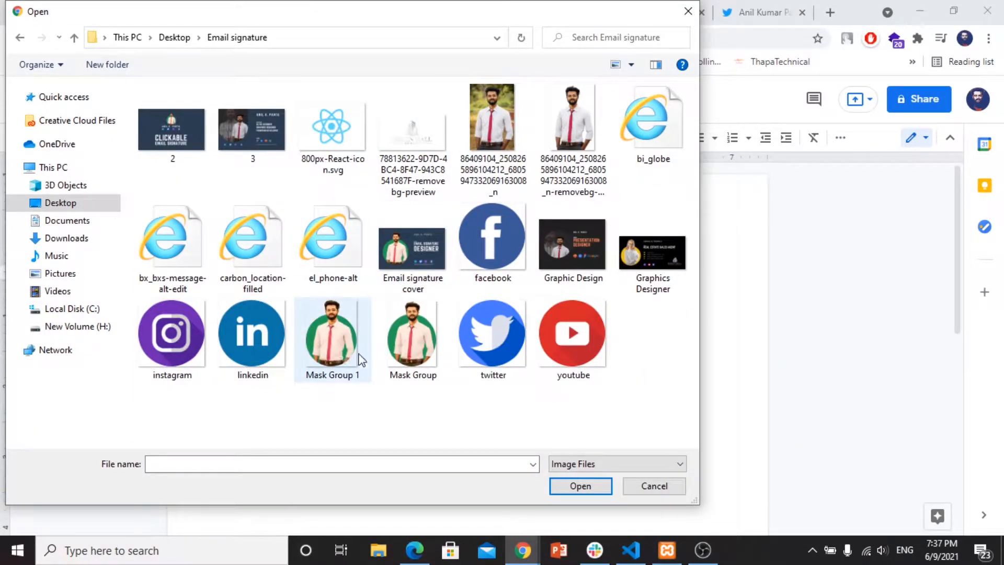
pyautogui.click(408, 348)
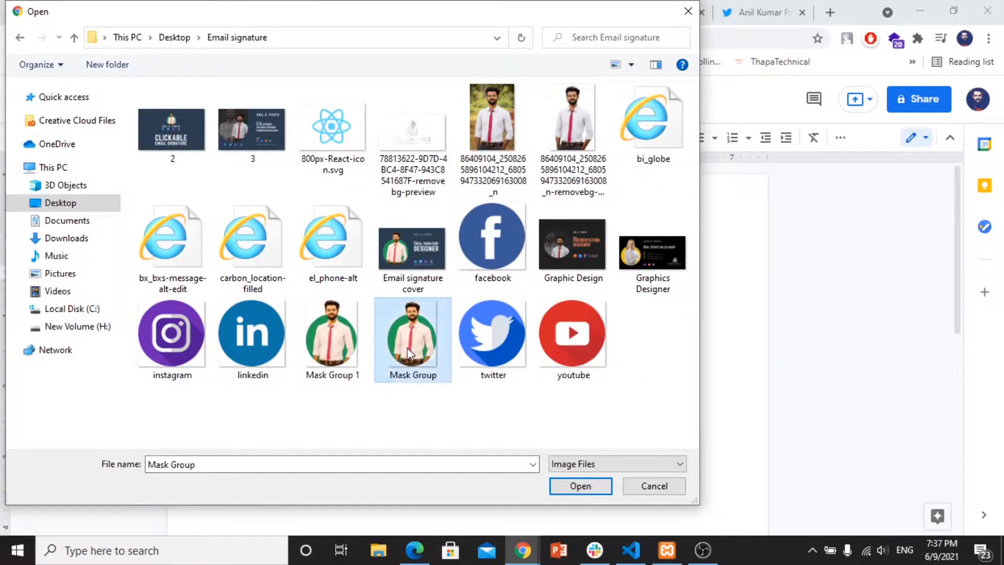
pyautogui.click(558, 486)
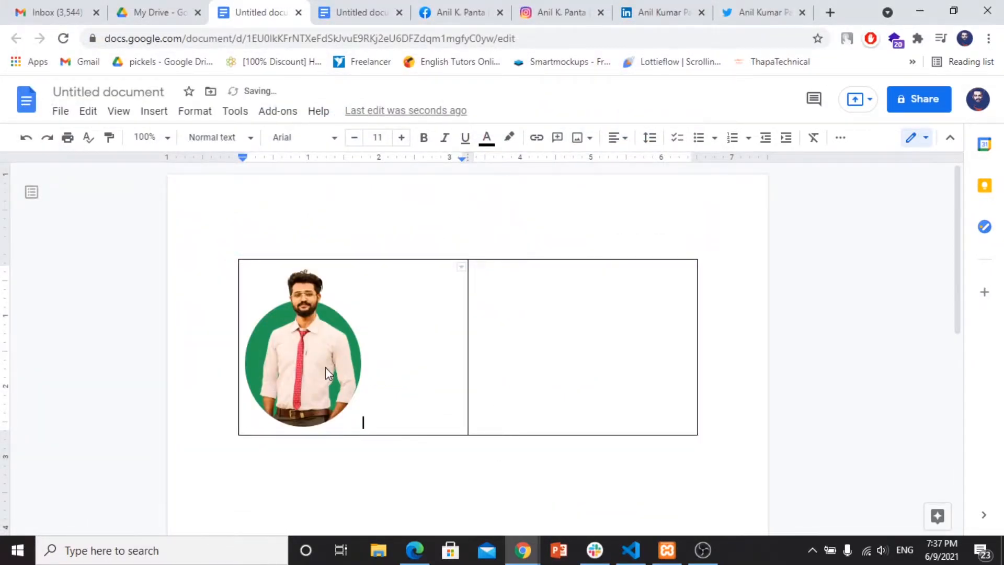
pyautogui.click(326, 372)
pyautogui.moveTo(467, 354); pyautogui.dragTo(393, 354)
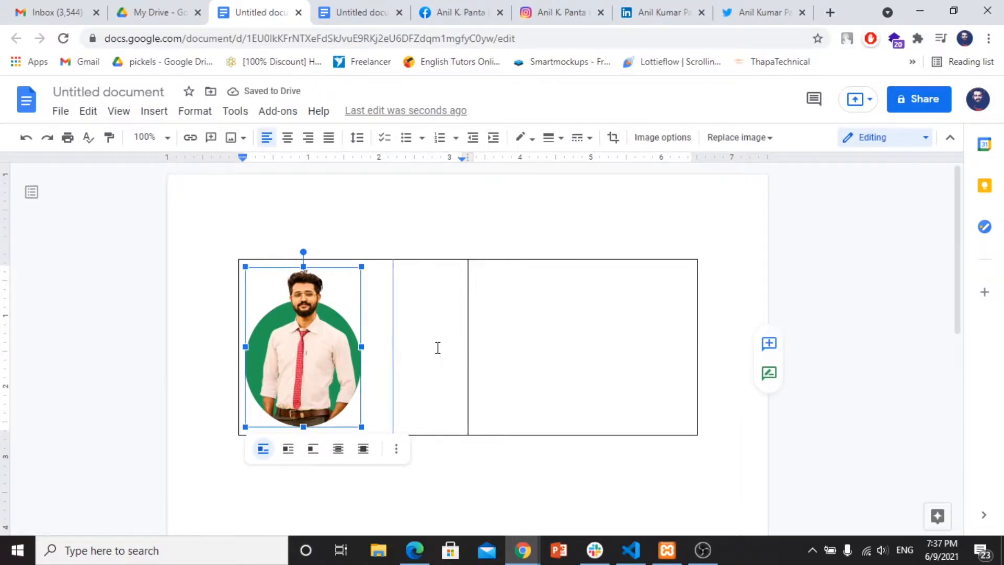
# Step: Fill the second cell with the person's full name, followed by the lines THE, UI/UX DEVELOPER and FRONTEND DEVELOPER
pyautogui.click(432, 284)
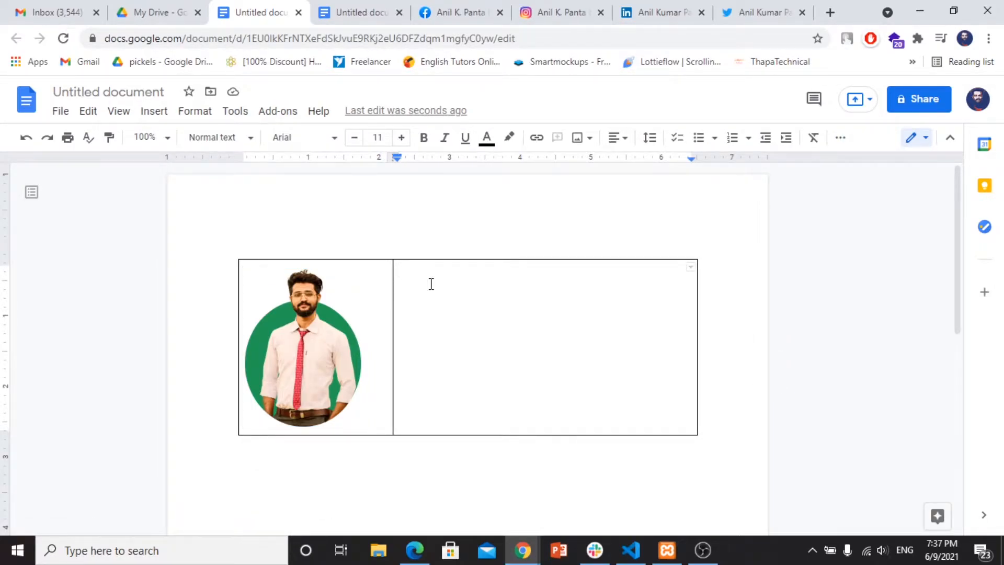
pyautogui.write('ANIL K. PANTA')
pyautogui.press('Return')
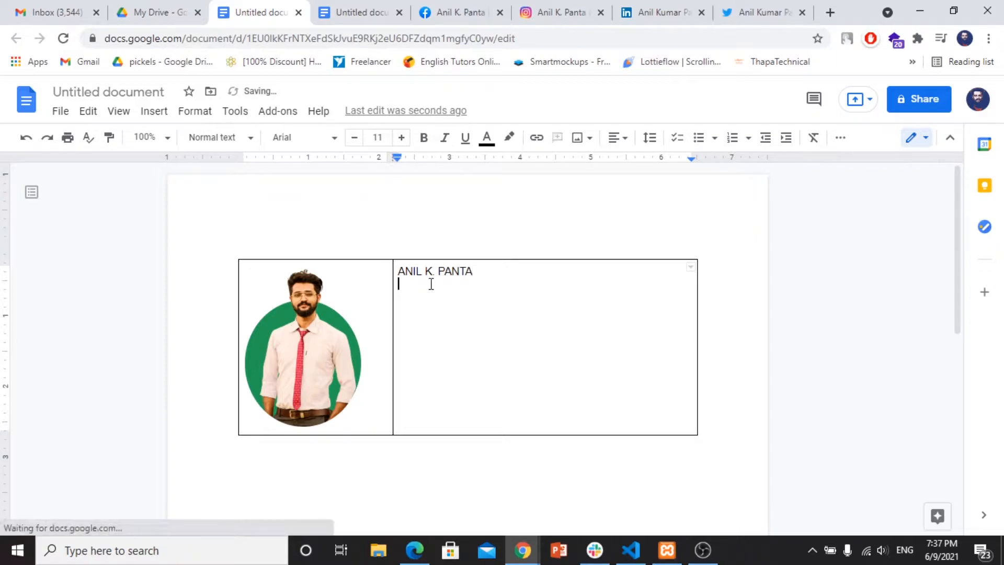
pyautogui.write('THE')
pyautogui.press('Return')
pyautogui.write('UI')
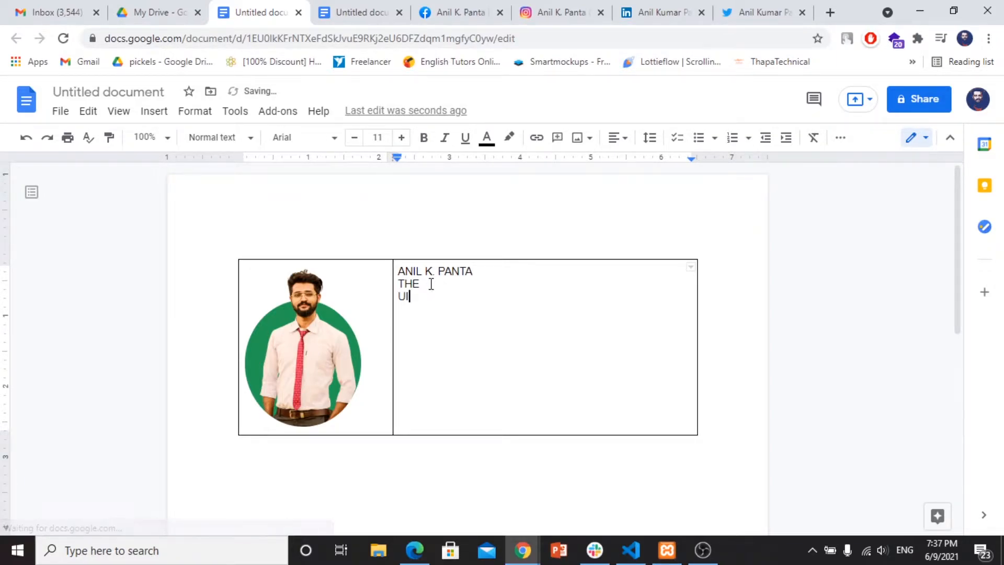
pyautogui.write('/UX')
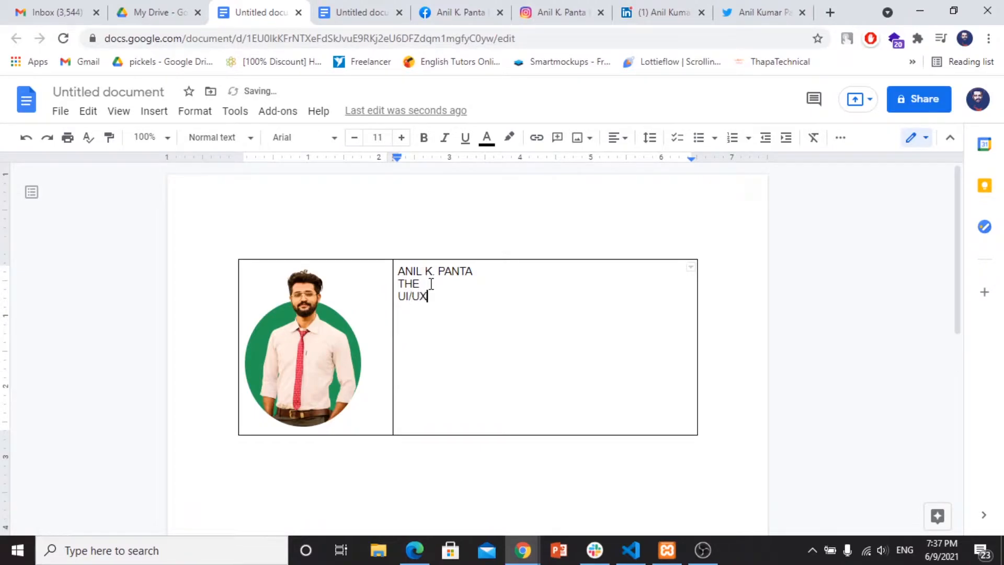
pyautogui.write(' DEVELOPER')
pyautogui.press('Return')
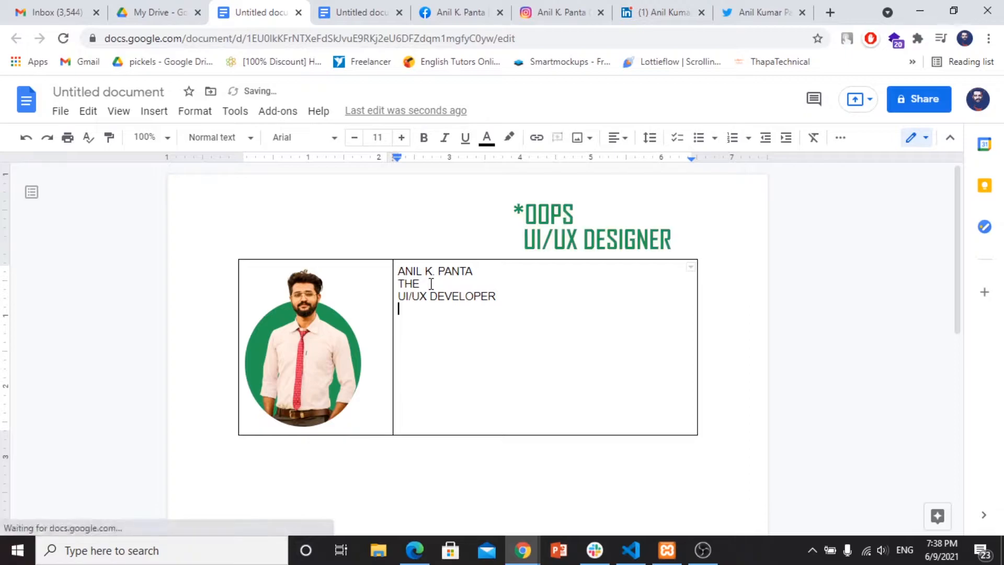
pyautogui.write('FRONT')
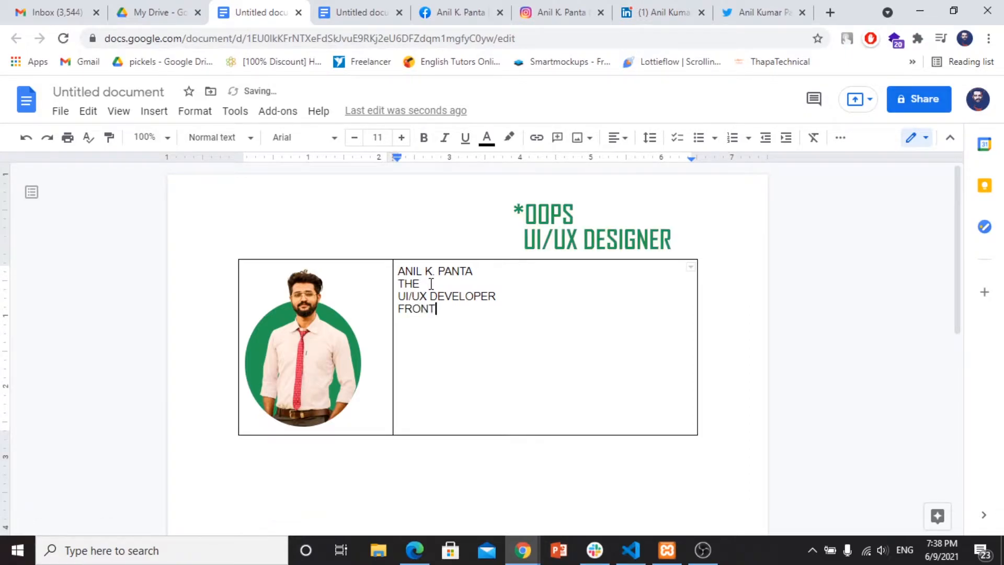
pyautogui.write('END DEVELOPER')
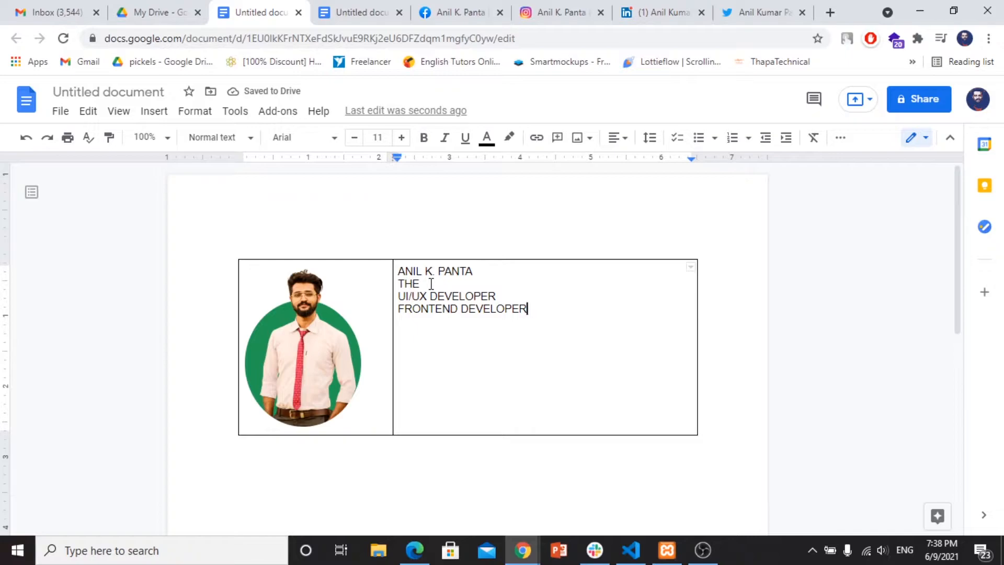
# Step: Add two blank lines between the full name and the THE line
pyautogui.click(480, 271)
pyautogui.press('Return')
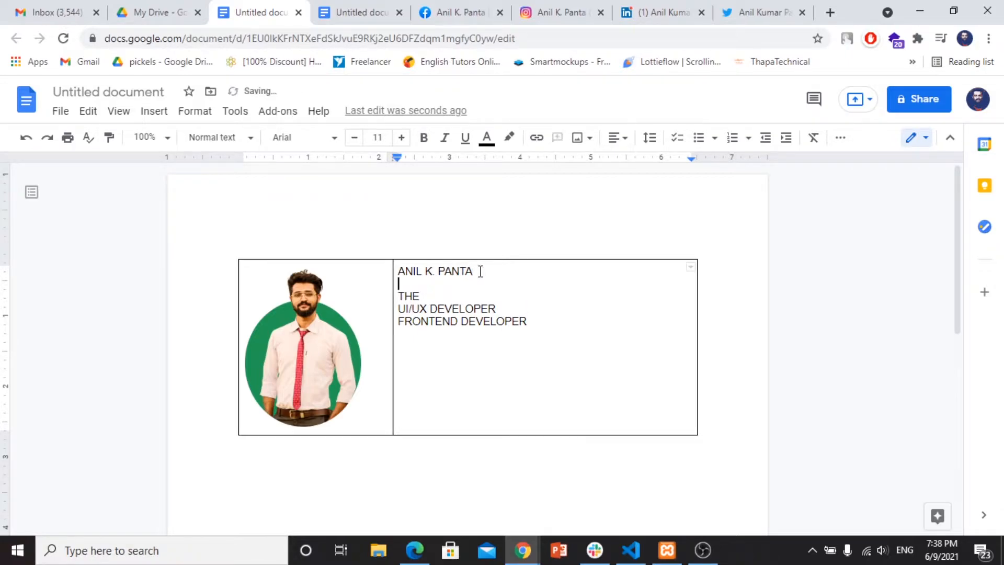
pyautogui.press('Return')
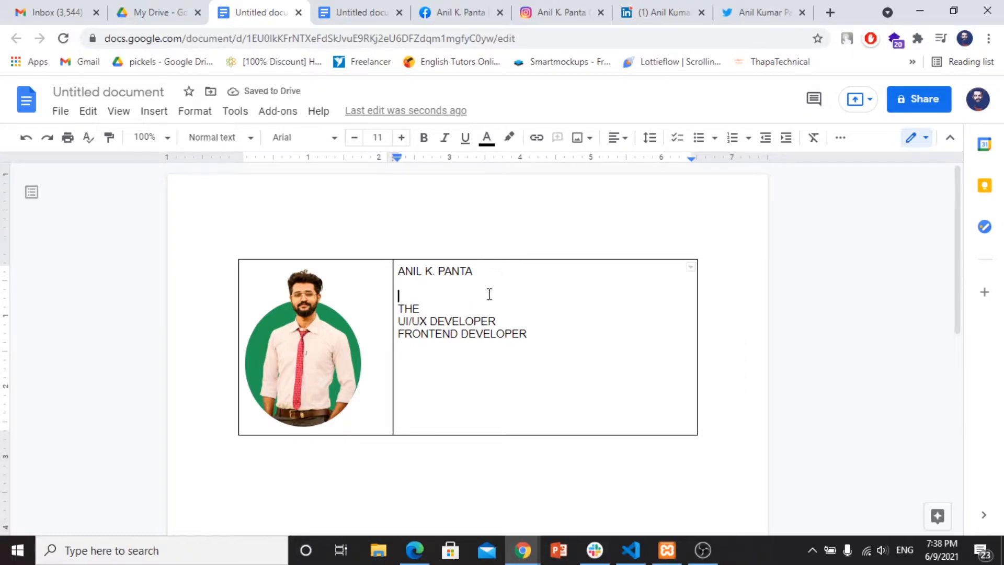
# Step: Format the full name in the second cell with the Oswald font at size 12
pyautogui.moveTo(477, 273); pyautogui.dragTo(396, 271)
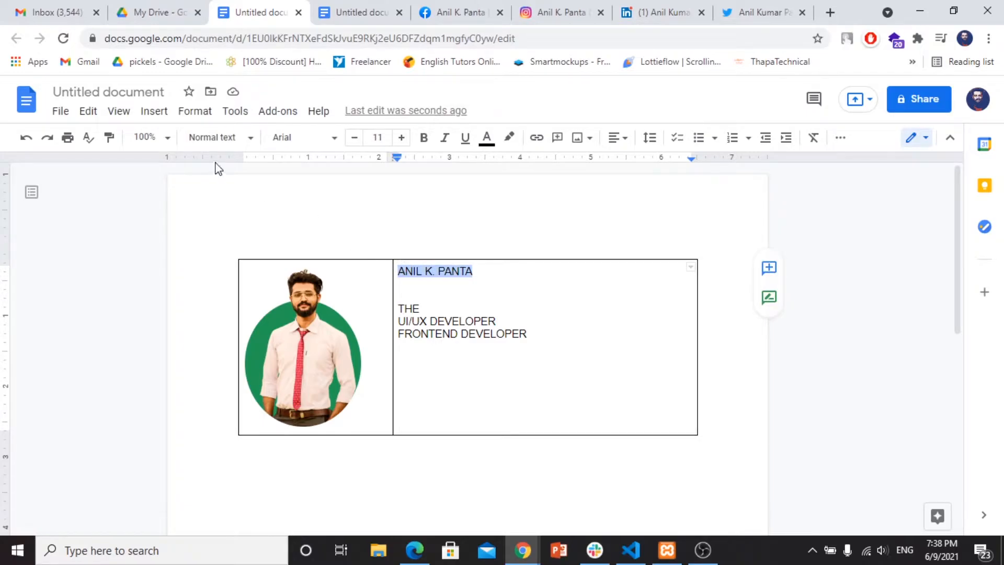
pyautogui.click(307, 141)
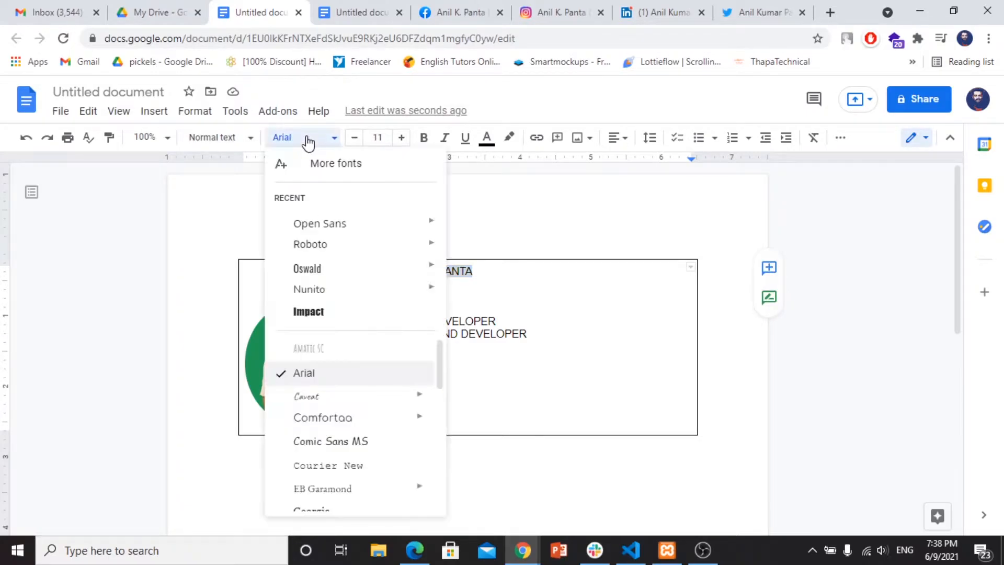
pyautogui.click(323, 270)
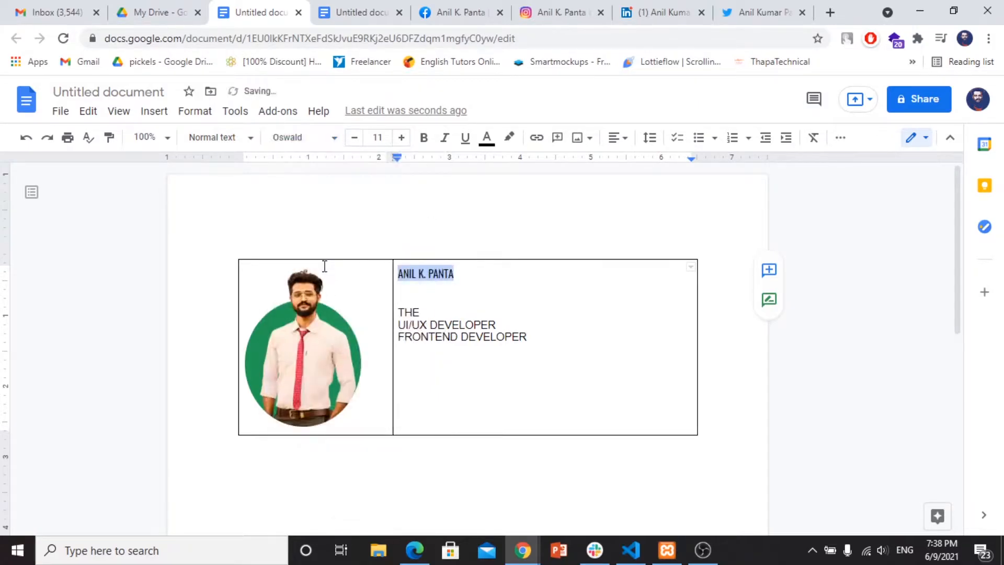
pyautogui.click(401, 138)
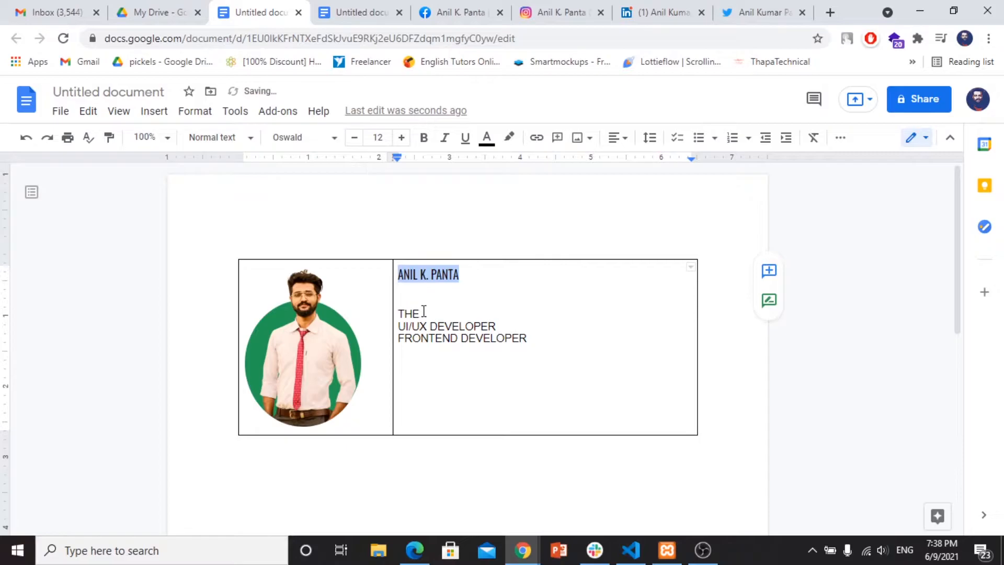
# Step: Set the font of the THE, UI/UX DEVELOPER and FRONTEND DEVELOPER lines to Impact
pyautogui.click(400, 325)
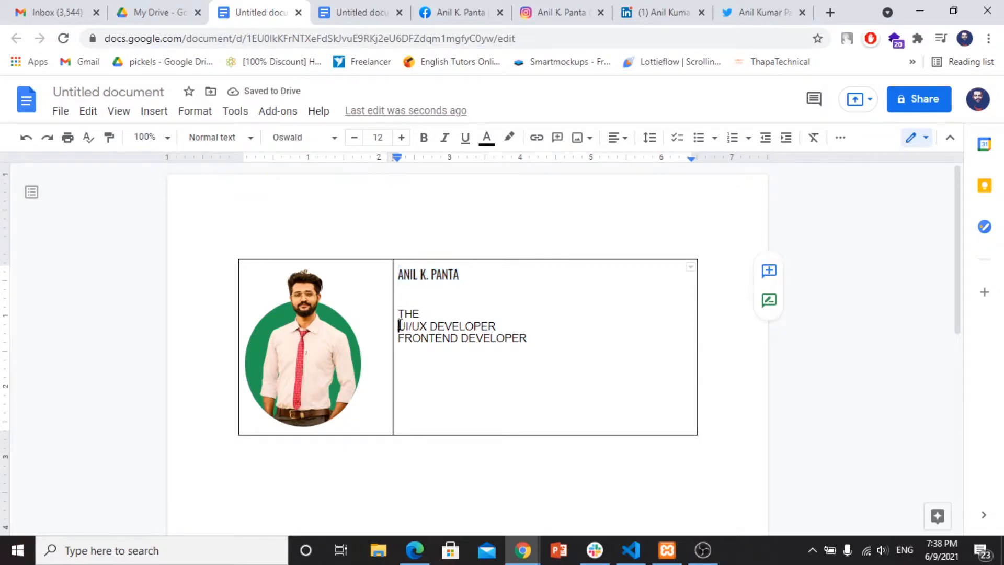
pyautogui.keyDown('shift'); pyautogui.click(529, 339); pyautogui.keyUp('shift')
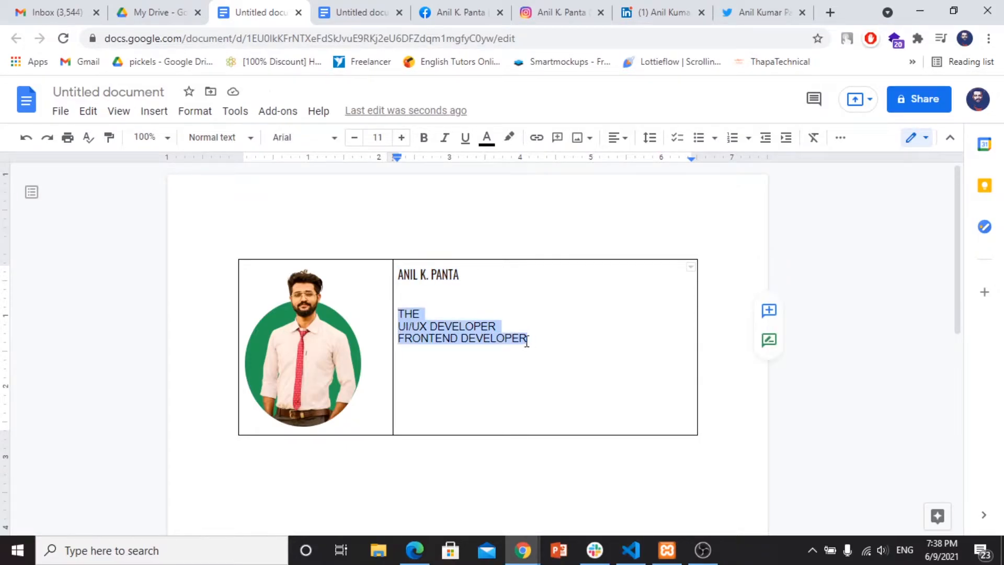
pyautogui.click(316, 140)
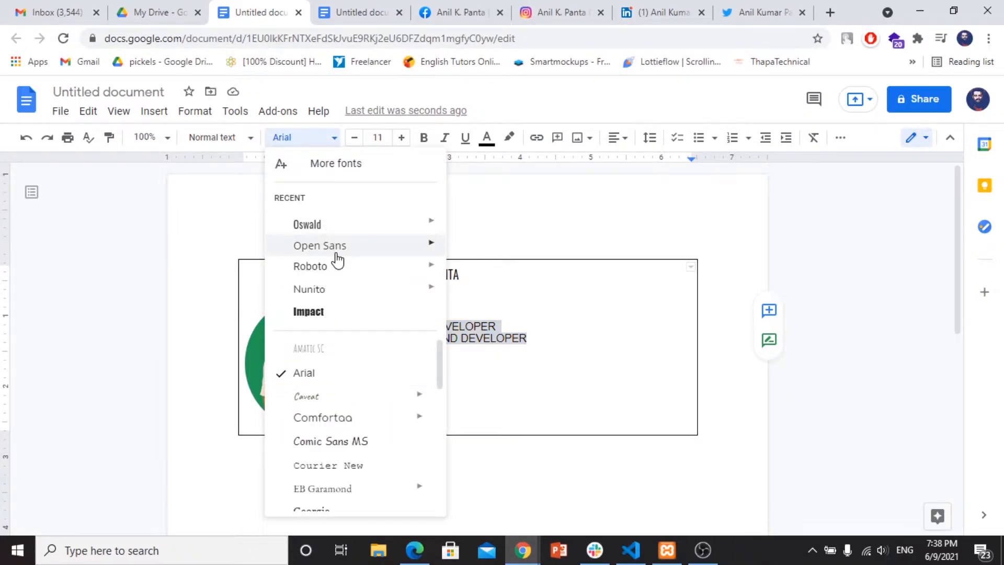
pyautogui.click(313, 313)
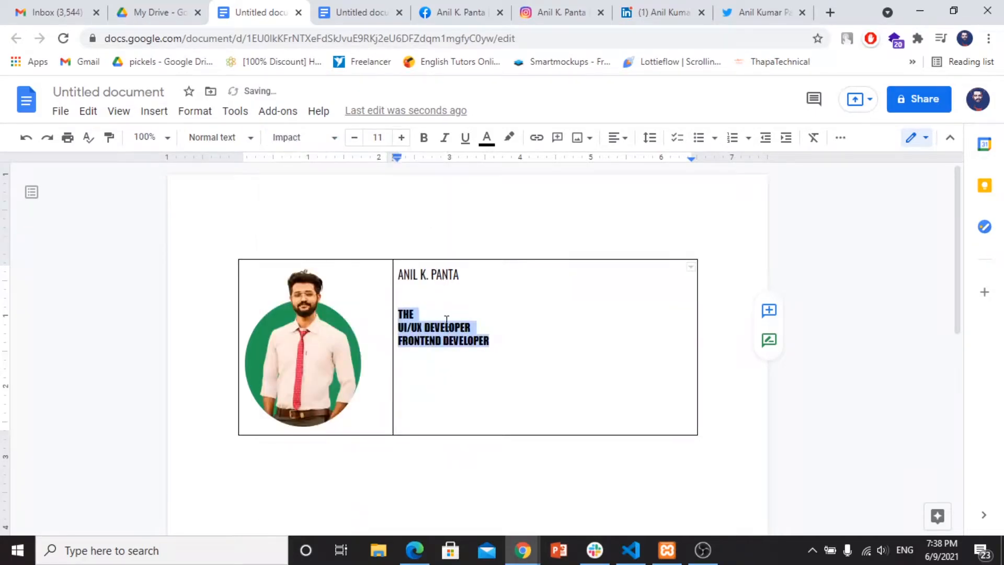
# Step: Reduce the font size of the word THE to 5
pyautogui.click(418, 314)
pyautogui.moveTo(418, 314); pyautogui.dragTo(401, 314)
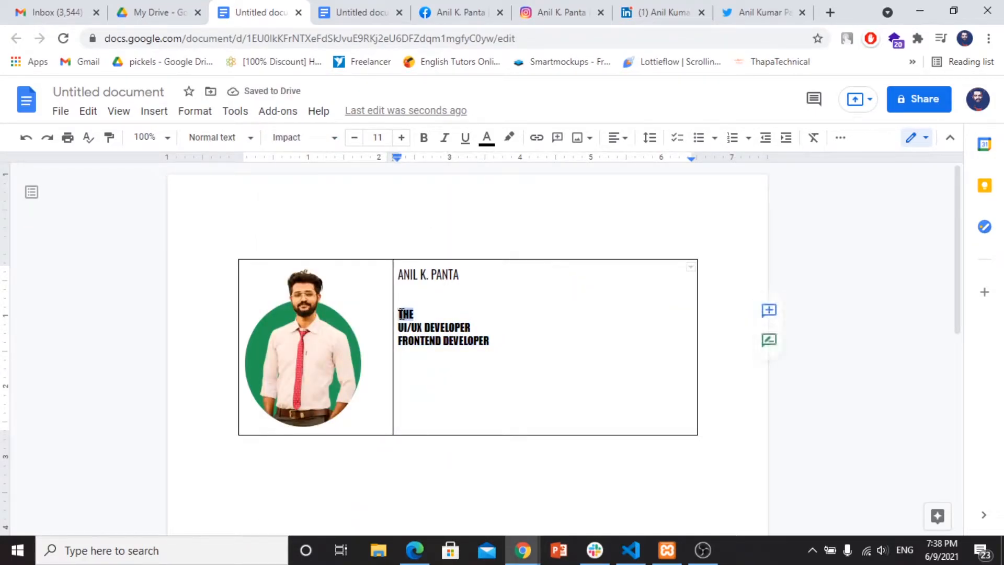
pyautogui.click(356, 138)
pyautogui.click(355, 137)
pyautogui.click(356, 138)
pyautogui.click(355, 137)
pyautogui.click(355, 137)
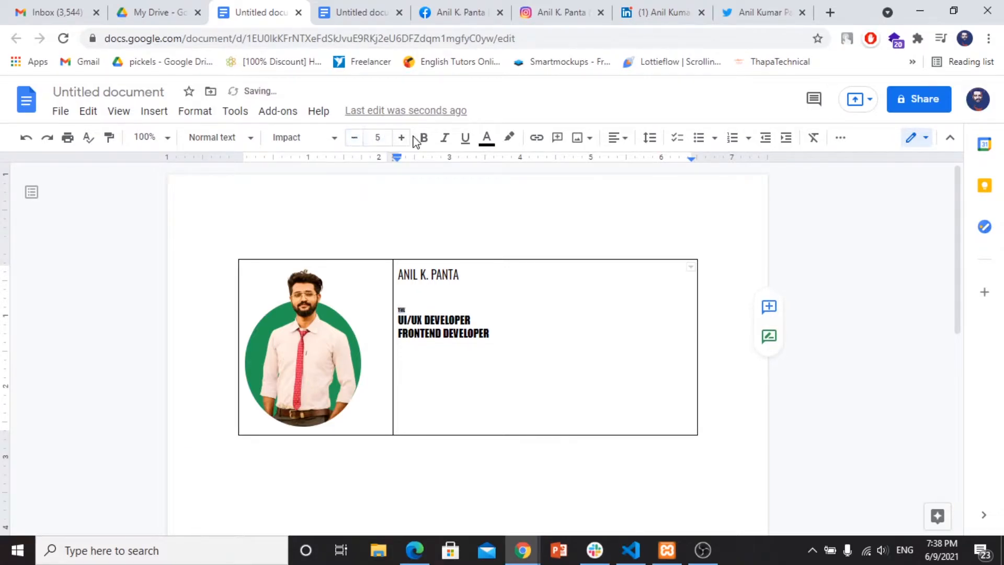
# Step: Increase the font size of the UI/UX DEVELOPER and FRONTEND DEVELOPER lines to 14
pyautogui.moveTo(493, 333); pyautogui.dragTo(405, 319)
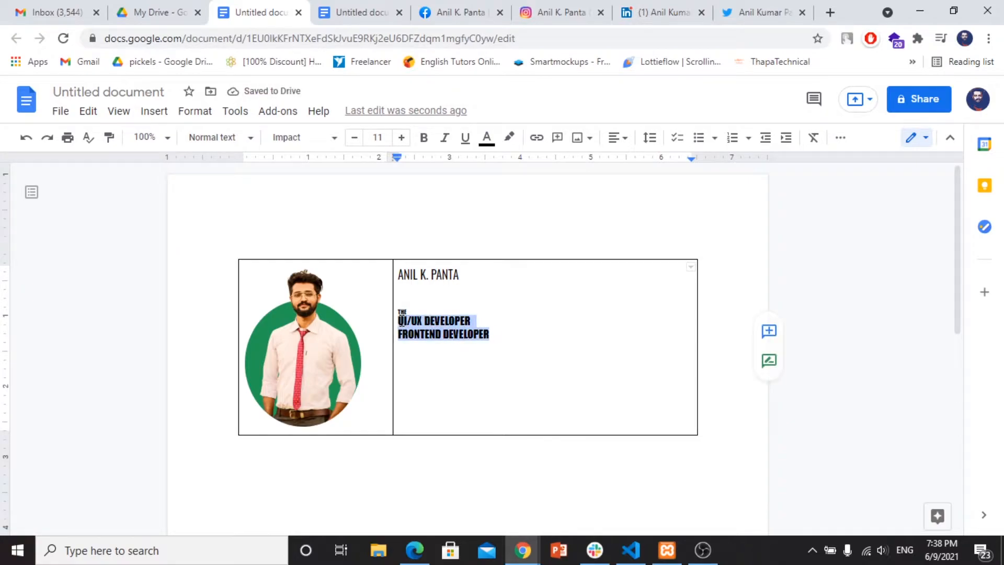
pyautogui.click(402, 137)
pyautogui.click(401, 138)
pyautogui.click(401, 138)
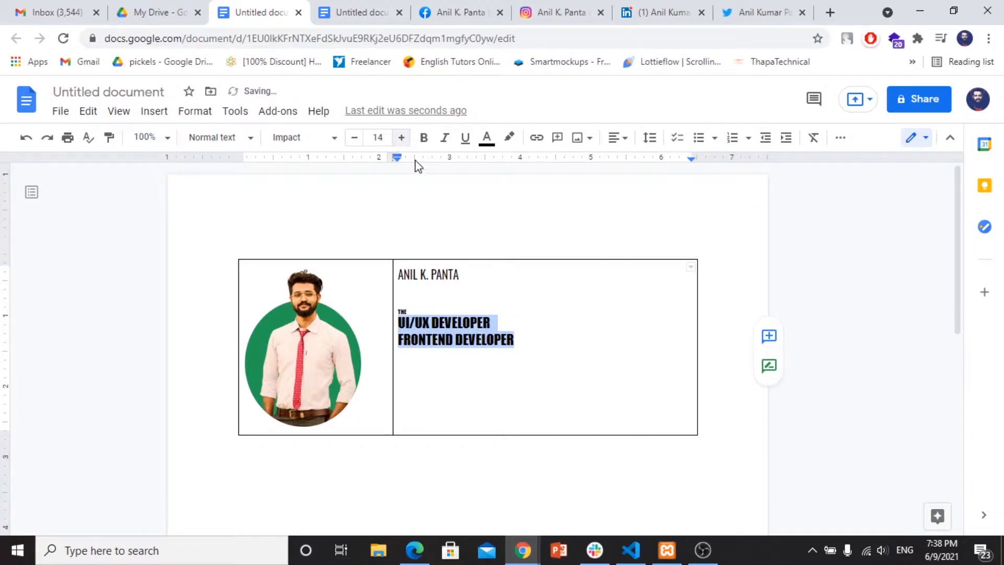
pyautogui.click(520, 337)
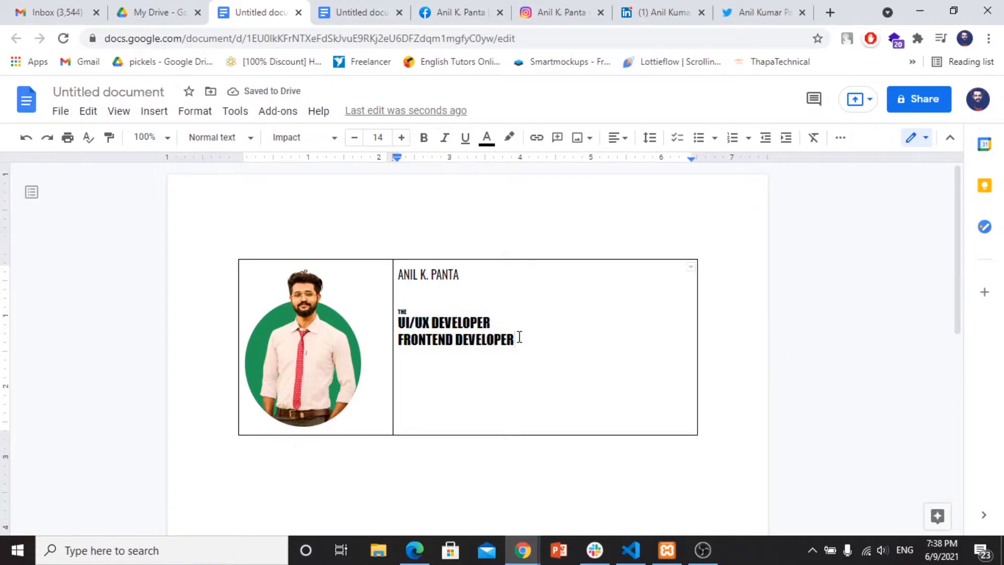
# Step: Search Google for htmlcolorcodes in a new browser tab and open the htmlcolorcodes.com website
pyautogui.moveTo(461, 275); pyautogui.dragTo(399, 274)
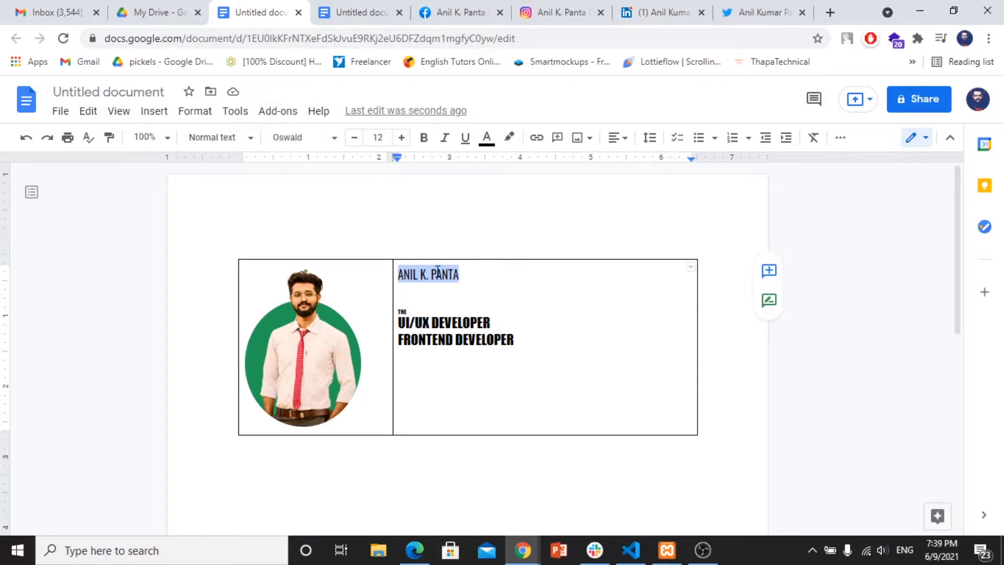
pyautogui.click(831, 13)
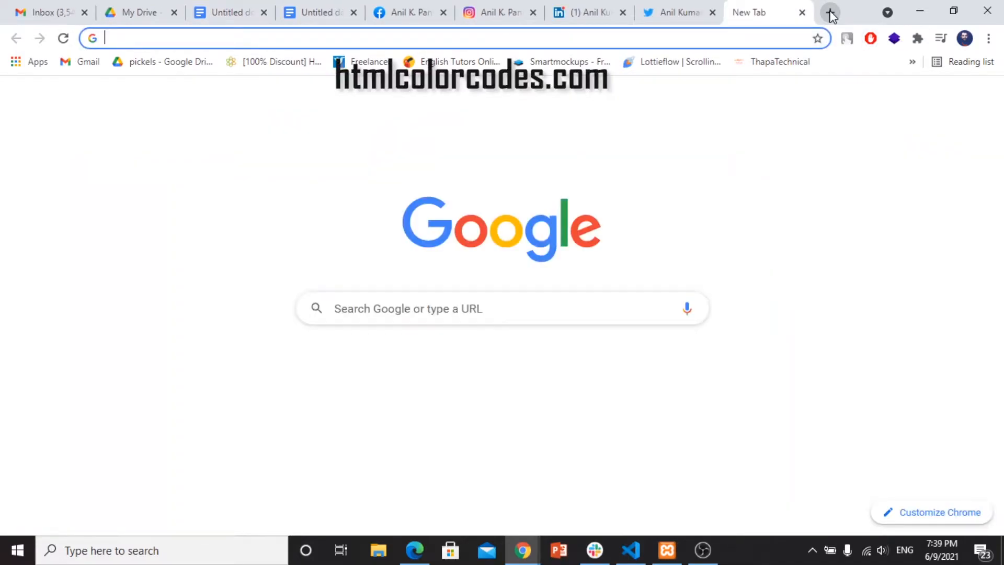
pyautogui.write('html')
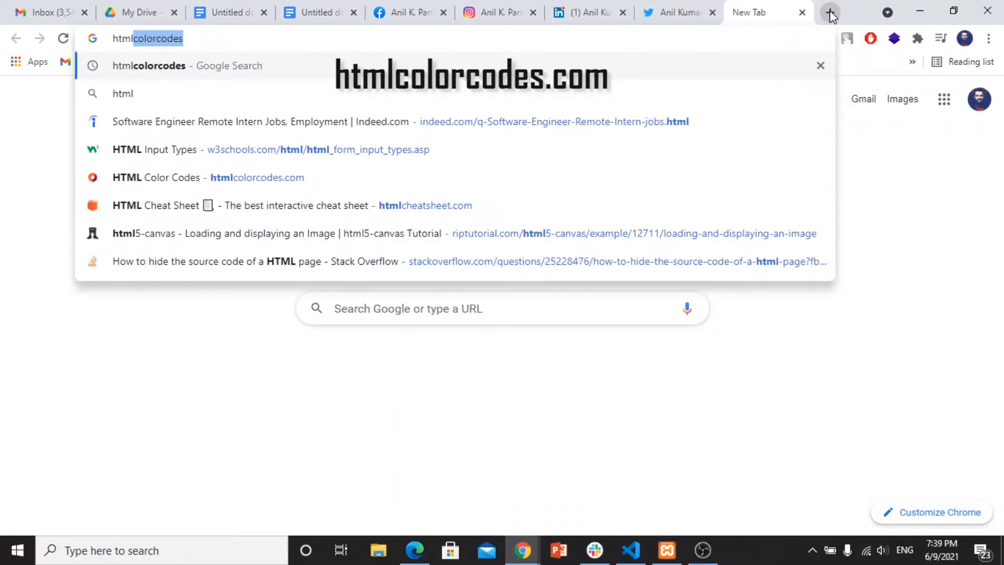
pyautogui.press('Return')
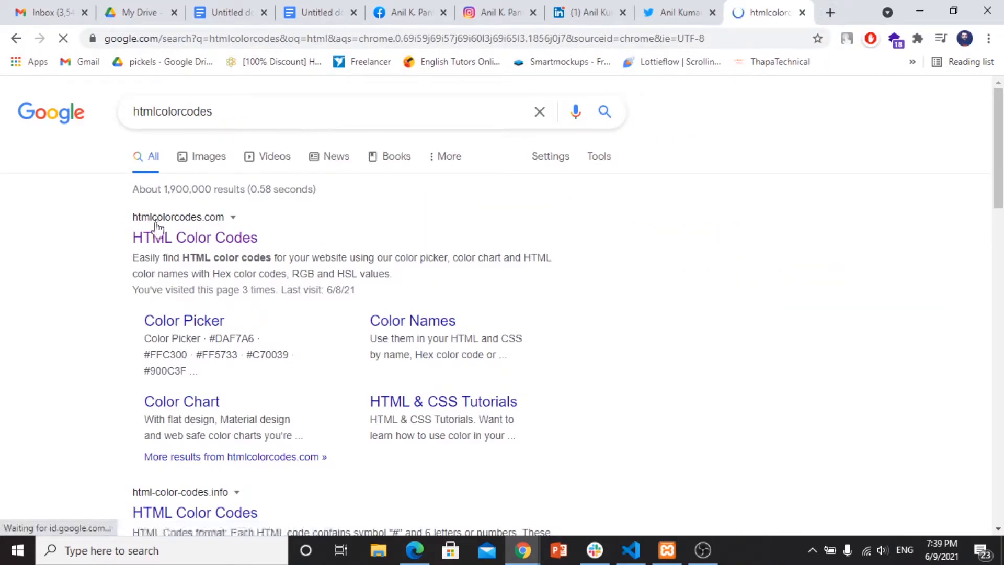
pyautogui.click(158, 237)
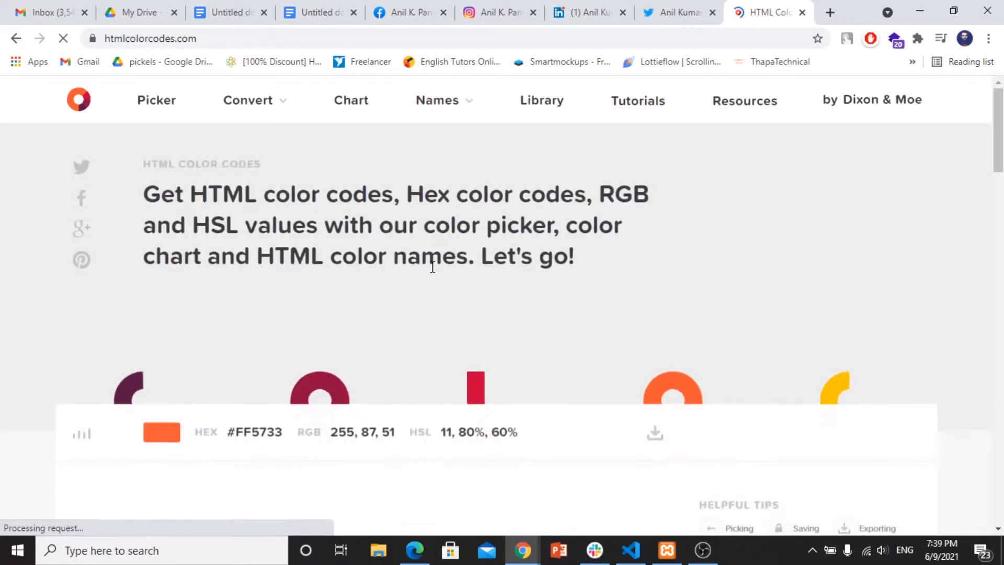
# Step: Choose the green swatch #239B56 in the website's color chart and copy its hex code
pyautogui.scroll(-5, 432, 266)
pyautogui.scroll(-10, 428, 268)
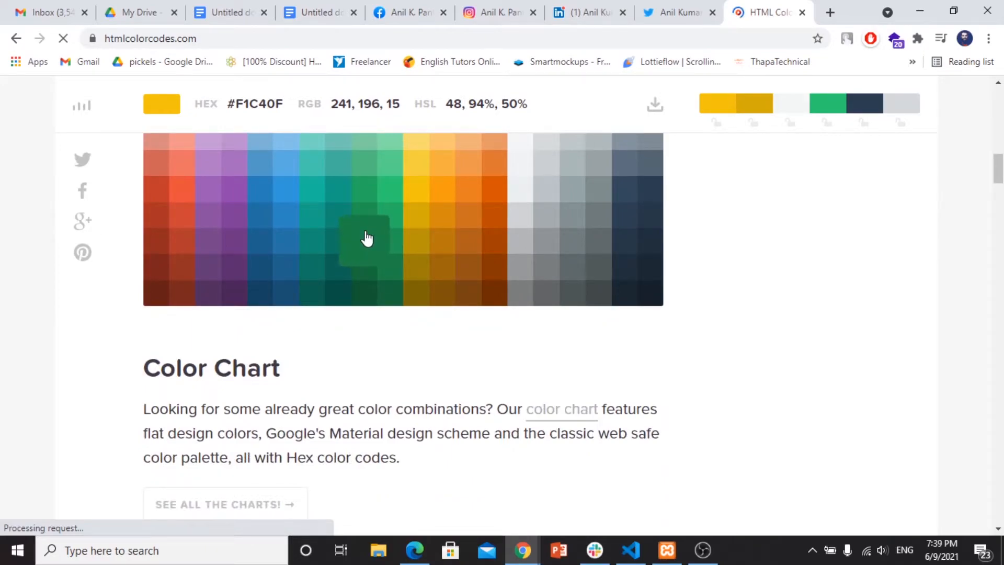
pyautogui.click(396, 248)
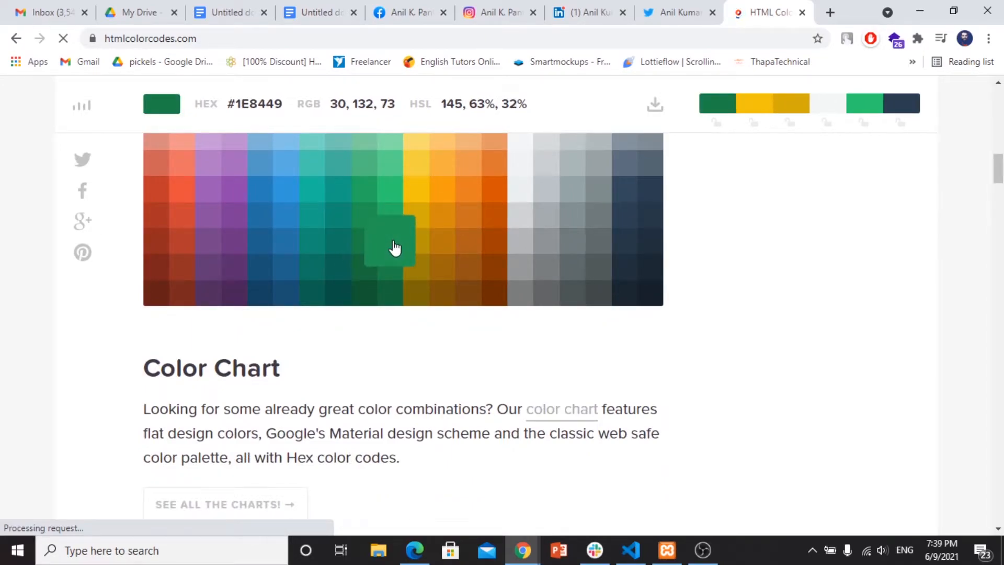
pyautogui.click(395, 248)
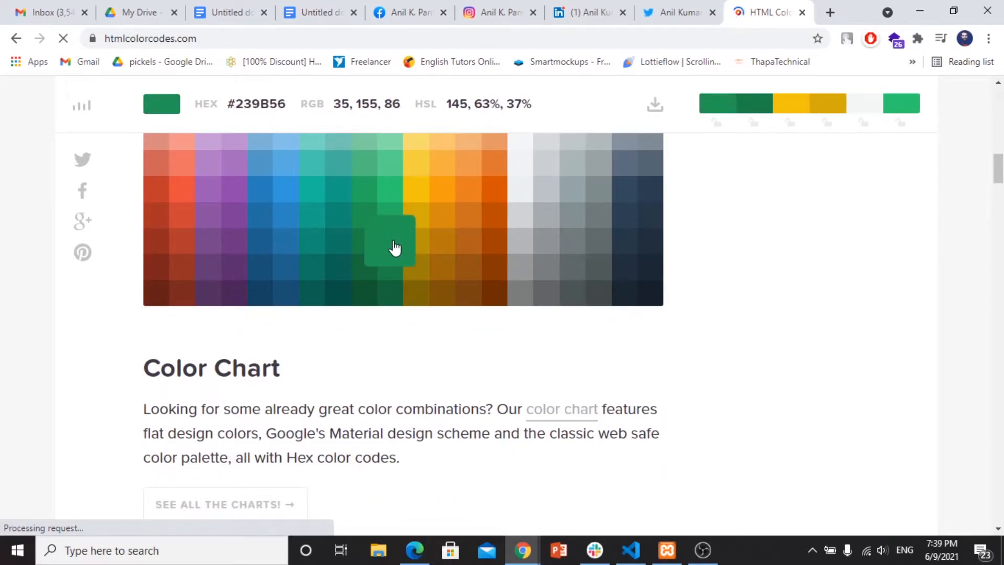
pyautogui.click(281, 105)
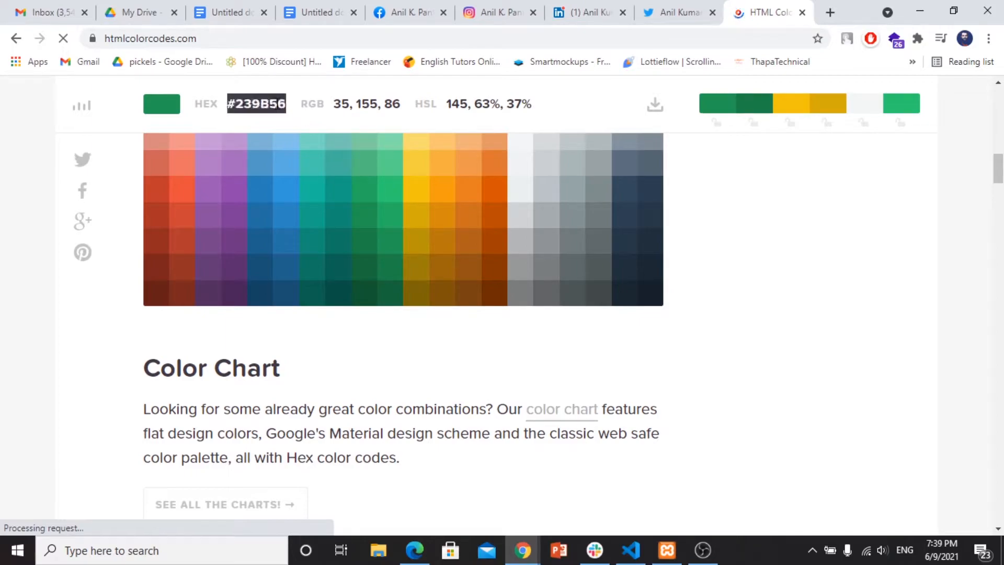
pyautogui.rightClick(277, 107)
pyautogui.click(323, 117)
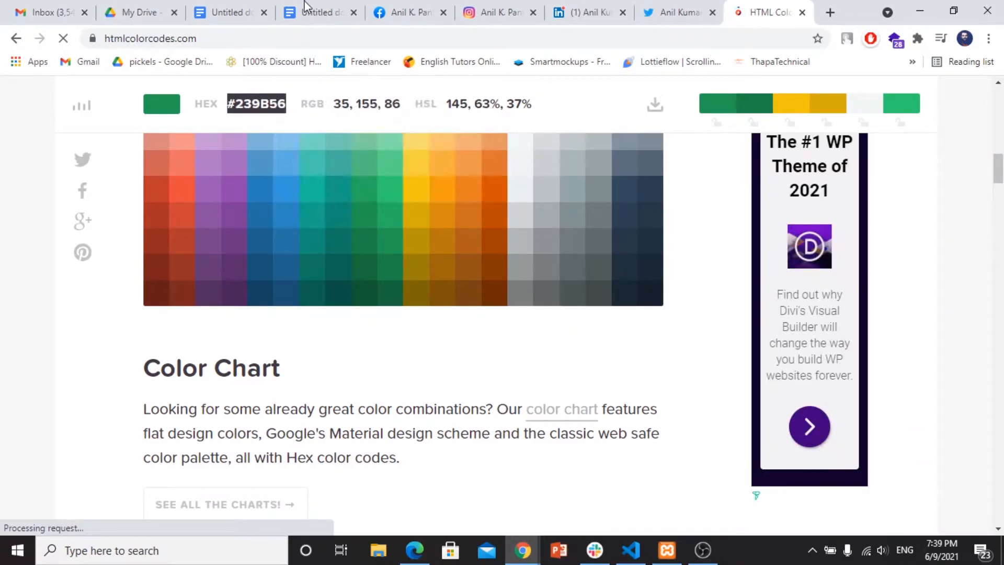
# Step: Back in the signature document, color the full name in the second cell with the custom hex color #239B56
pyautogui.click(226, 5)
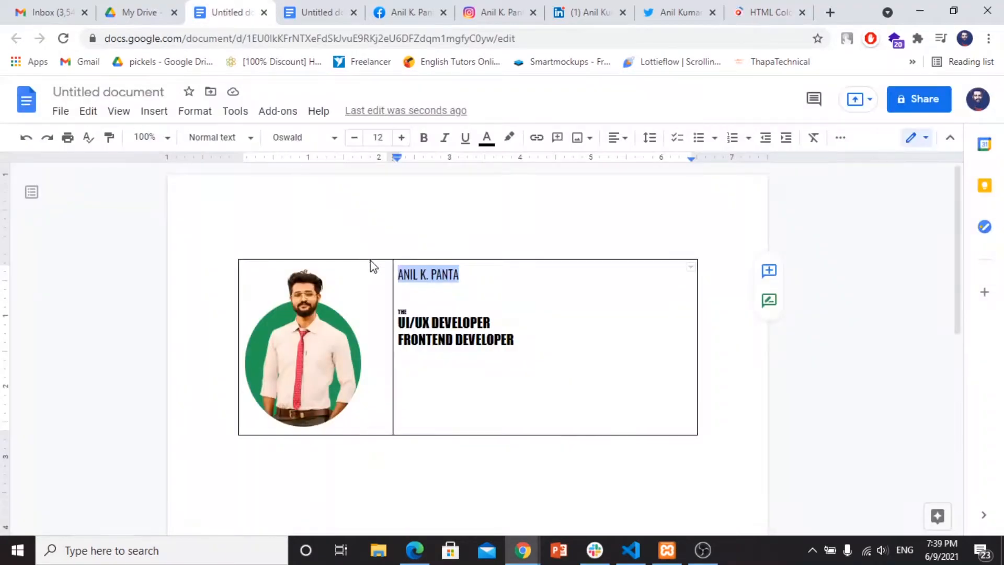
pyautogui.click(423, 274)
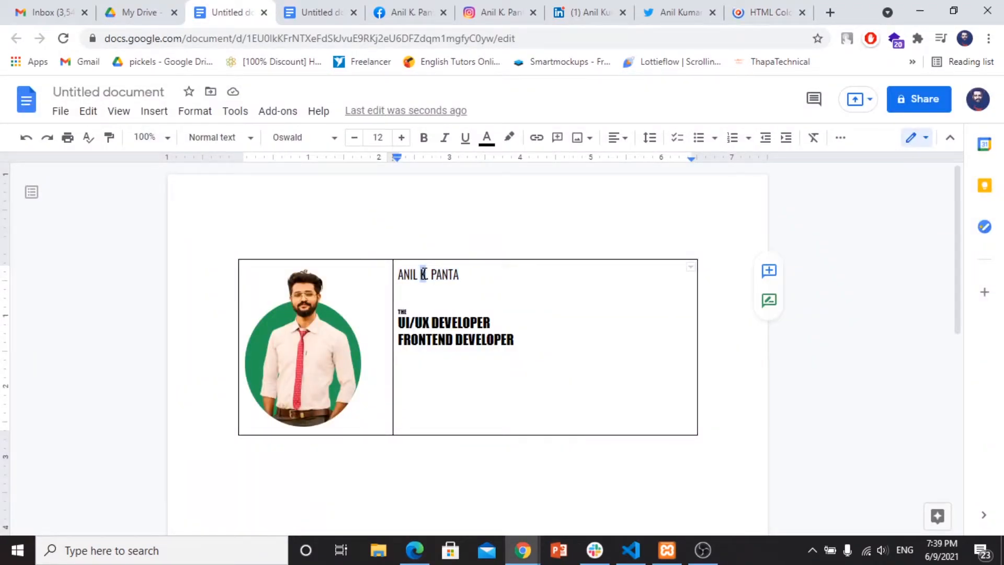
pyautogui.tripleClick(424, 274)
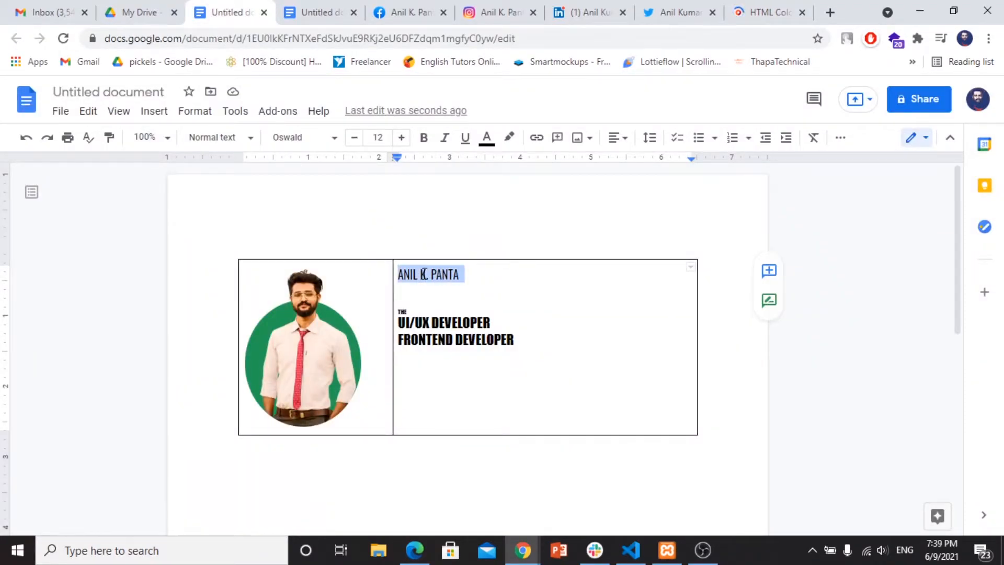
pyautogui.click(486, 138)
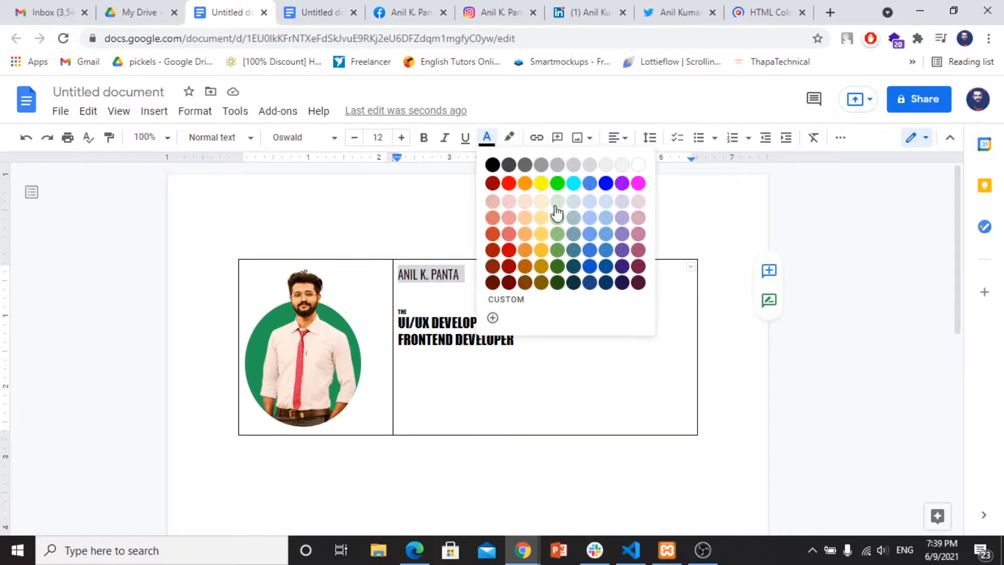
pyautogui.click(492, 317)
pyautogui.rightClick(511, 208)
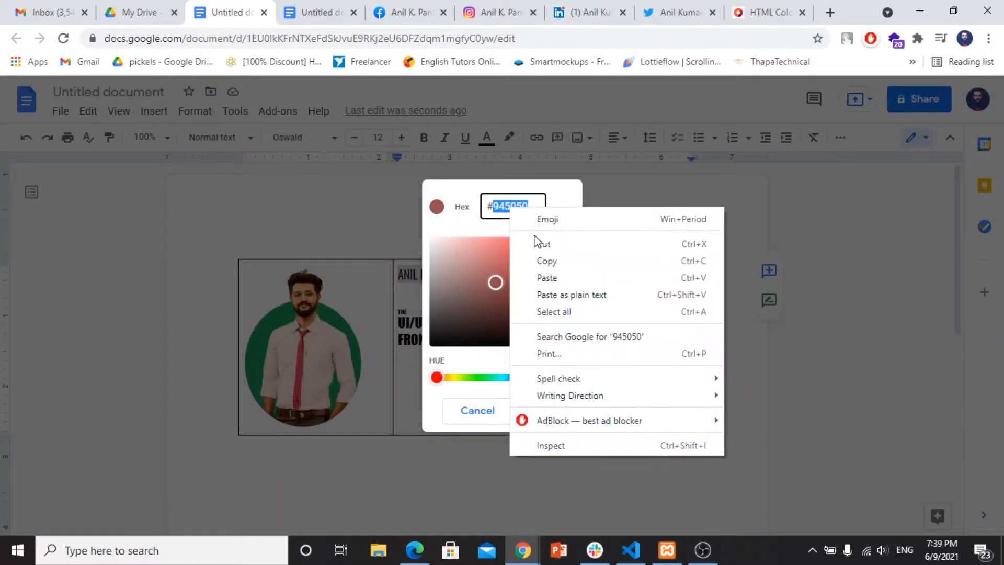
pyautogui.click(548, 281)
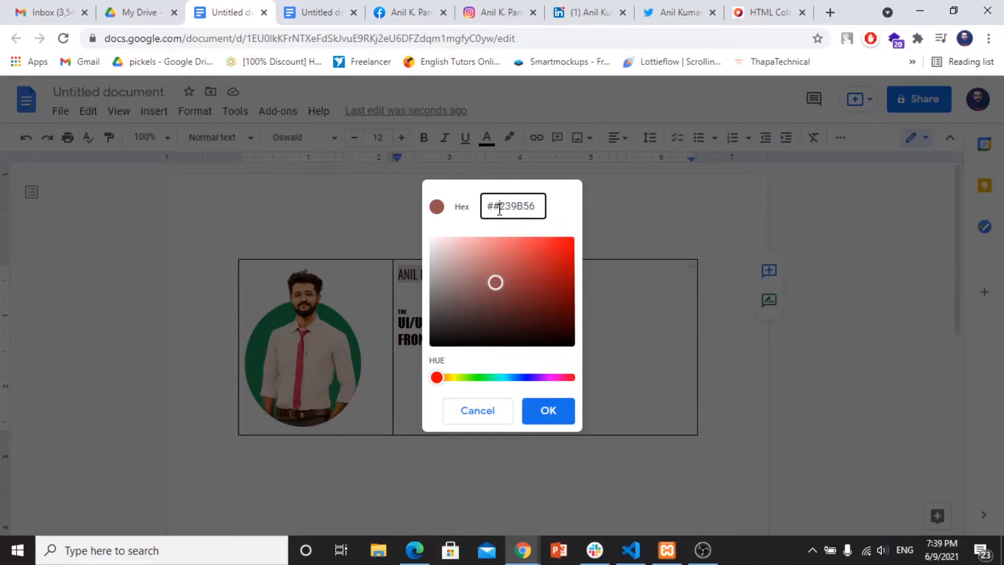
pyautogui.click(500, 210)
pyautogui.press('BackSpace')
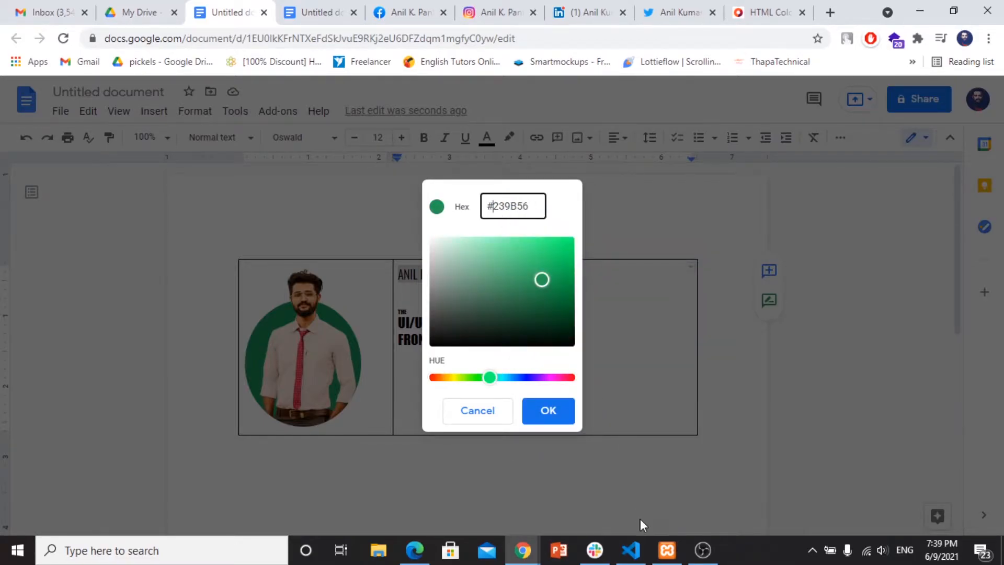
pyautogui.click(547, 412)
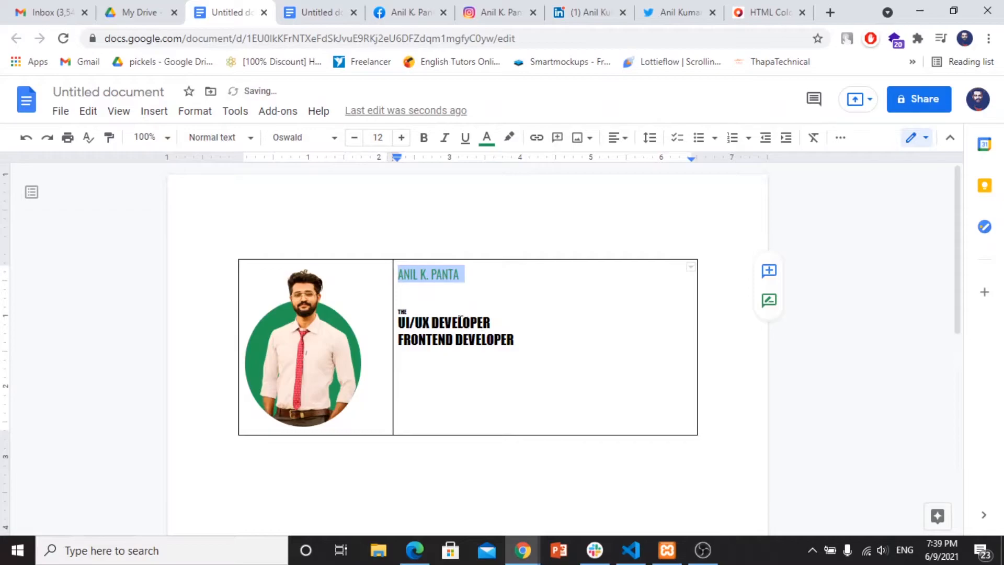
# Step: Apply the saved custom green to the THE, UI/UX DEVELOPER and FRONTEND DEVELOPER lines
pyautogui.click(400, 320)
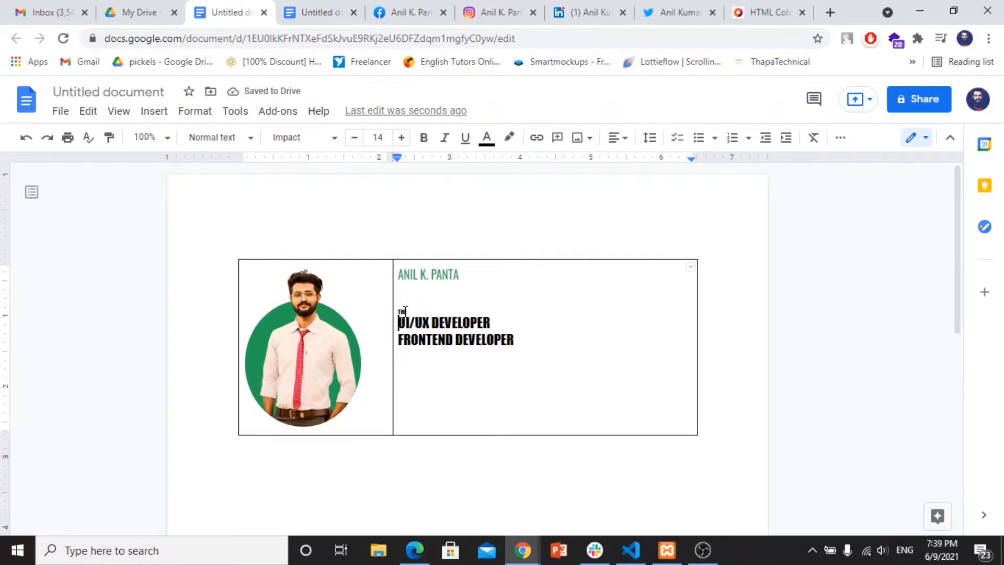
pyautogui.keyDown('shift'); pyautogui.click(515, 341); pyautogui.keyUp('shift')
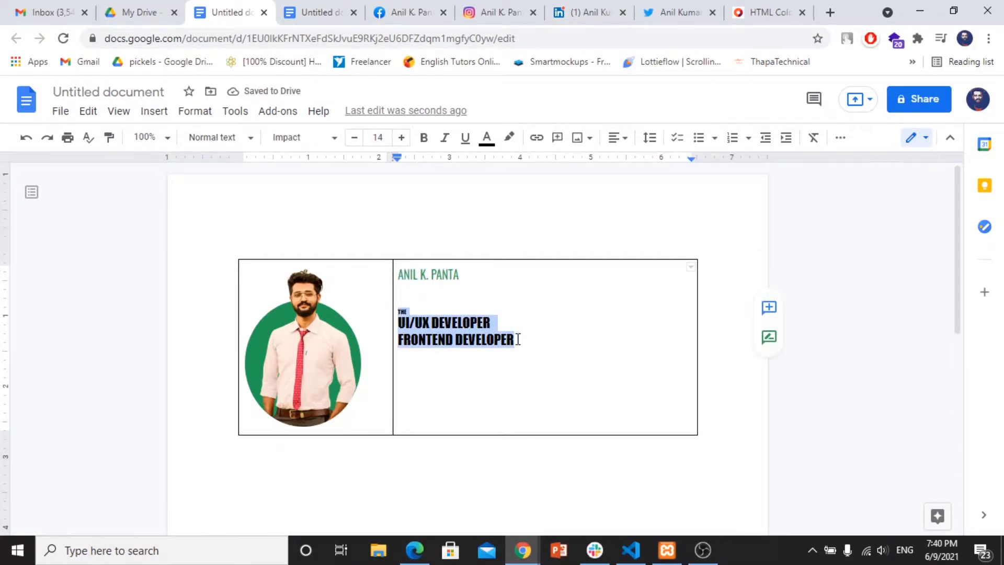
pyautogui.click(486, 139)
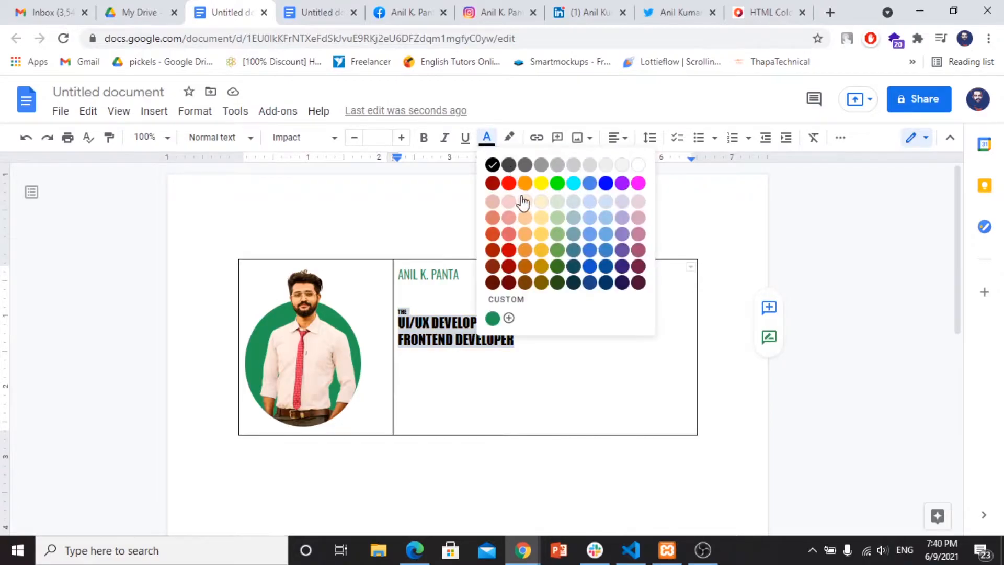
pyautogui.click(493, 319)
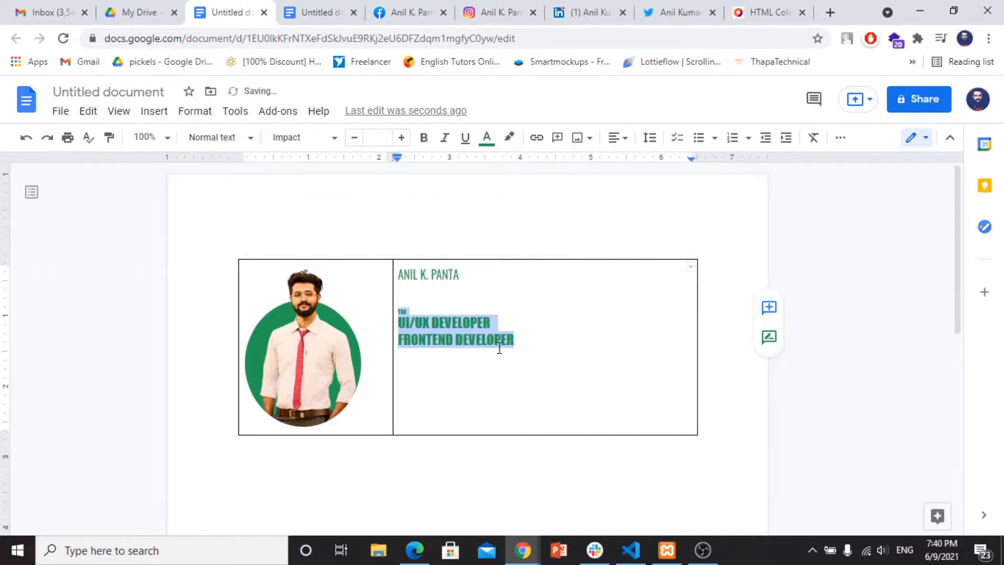
# Step: Insert the facebook, instagram, linkedin and twitter images from the computer's Email signature folder on a new line below FRONTEND DEVELOPER
pyautogui.click(522, 342)
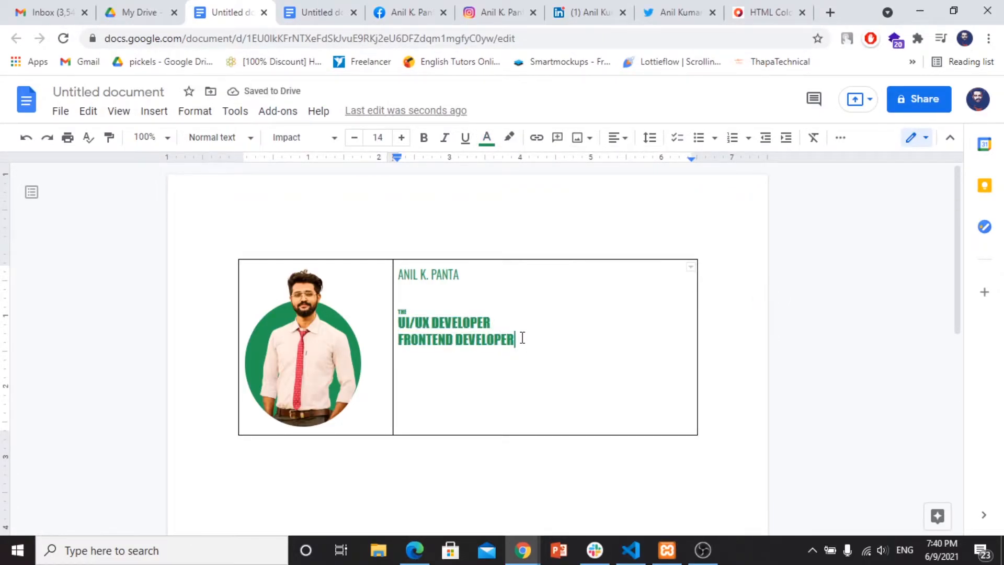
pyautogui.press('Return')
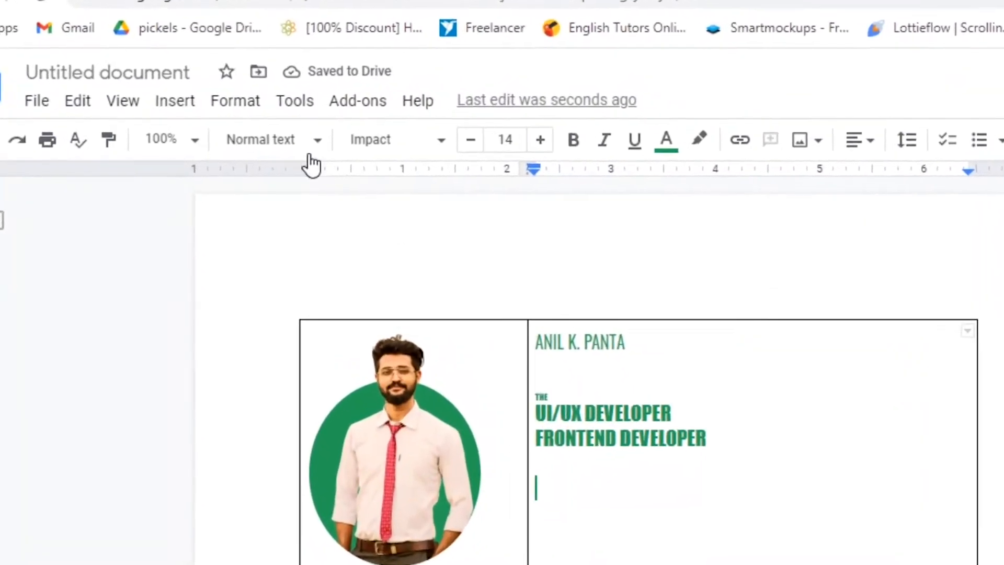
pyautogui.click(220, 101)
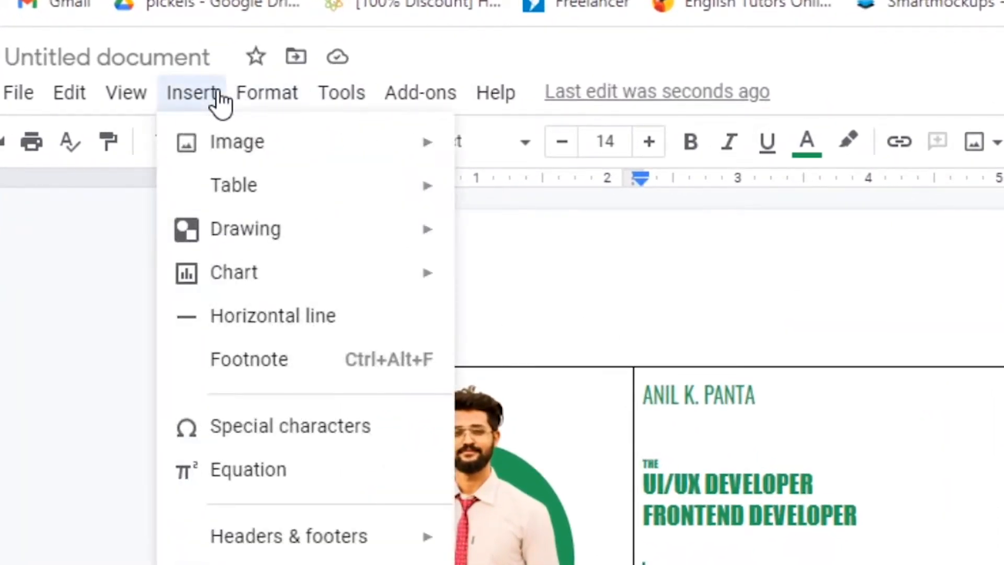
pyautogui.moveTo(376, 157)
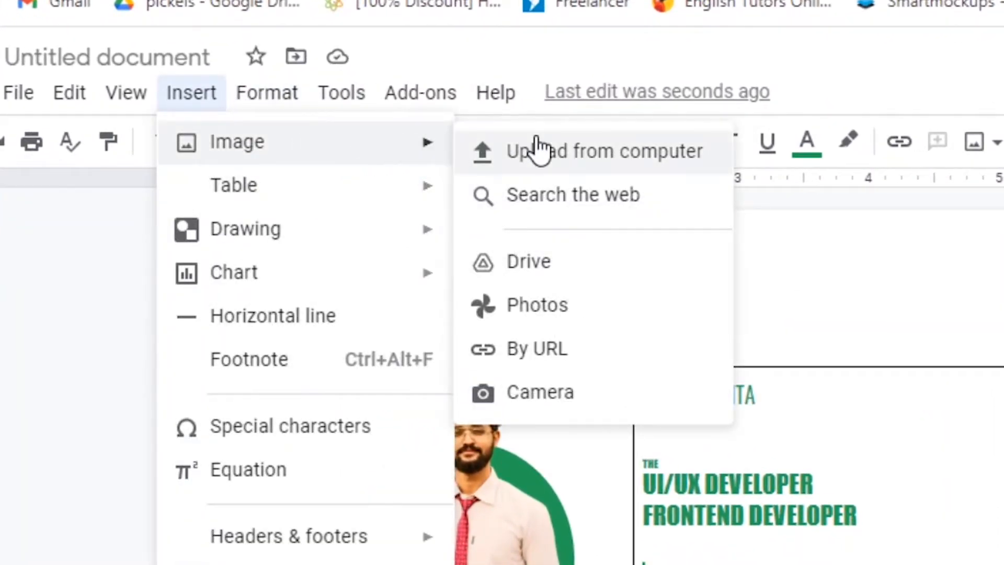
pyautogui.click(579, 151)
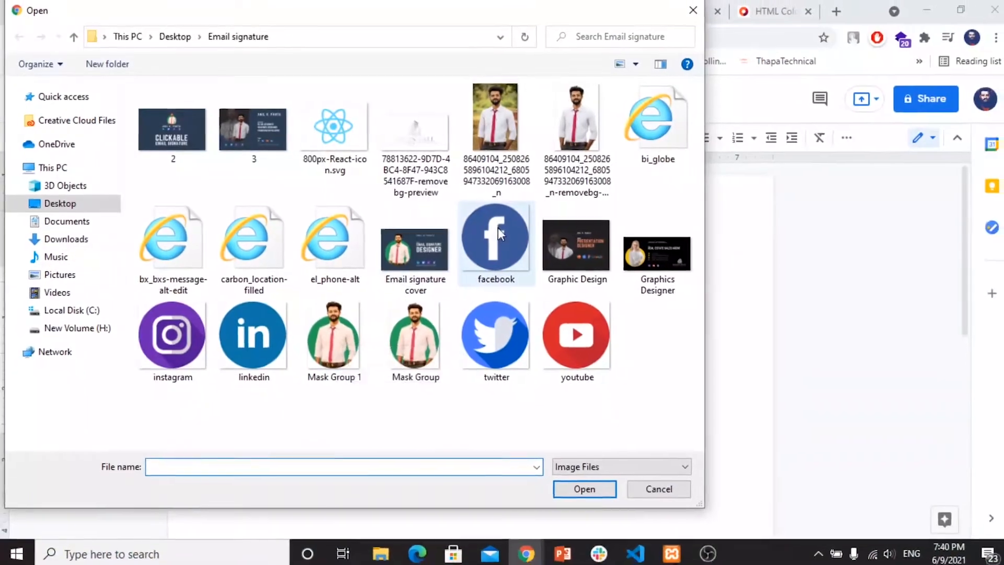
pyautogui.click(498, 227)
pyautogui.keyDown('ctrl'); pyautogui.click(496, 342); pyautogui.keyUp('ctrl')
pyautogui.keyDown('ctrl'); pyautogui.click(262, 340); pyautogui.keyUp('ctrl')
pyautogui.keyDown('ctrl'); pyautogui.click(155, 338); pyautogui.keyUp('ctrl')
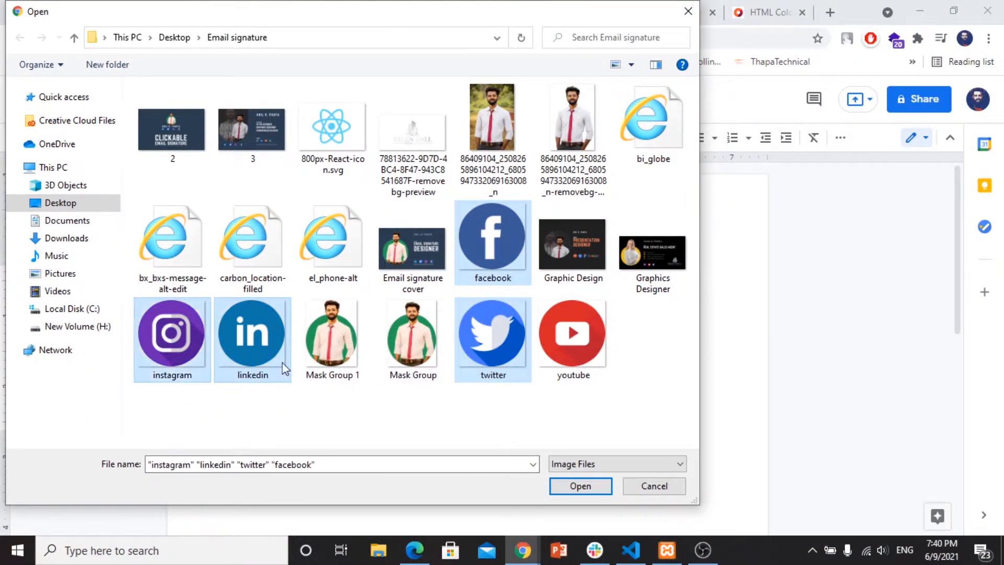
pyautogui.click(591, 488)
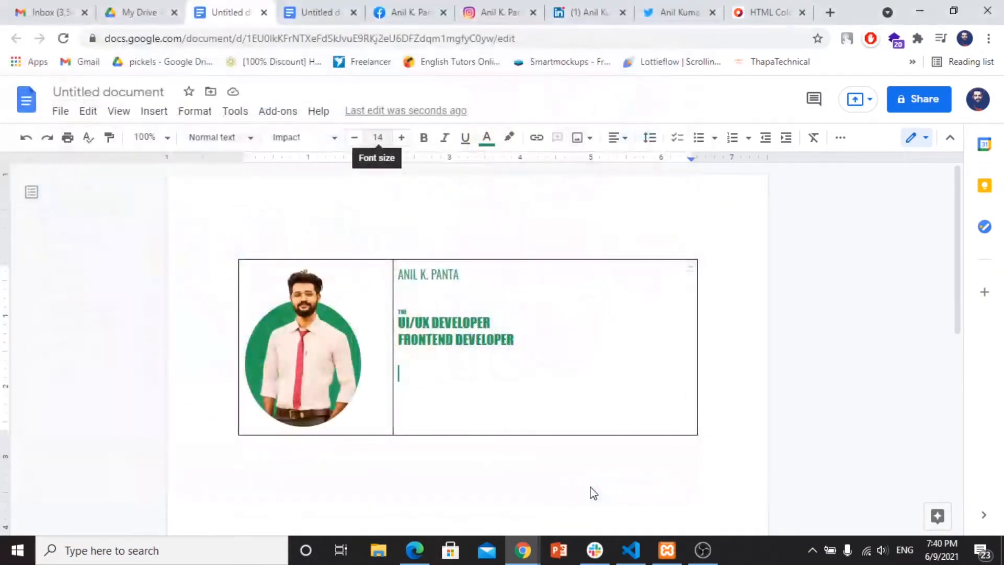
# Step: Shrink the Facebook, Instagram, LinkedIn and Twitter images to small, equally sized icons in one row below the job titles
pyautogui.scroll(20, 544, 414)
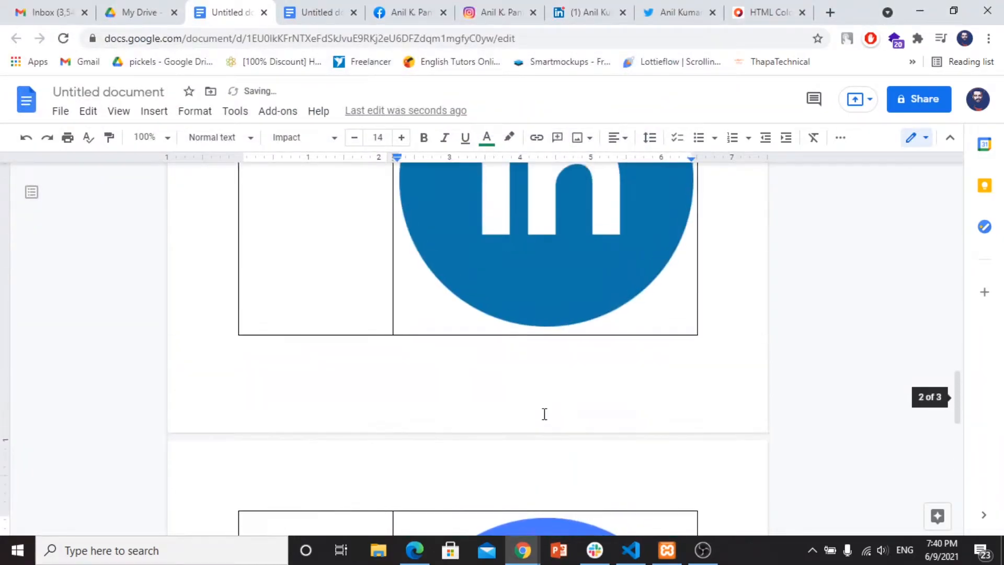
pyautogui.scroll(8, 544, 413)
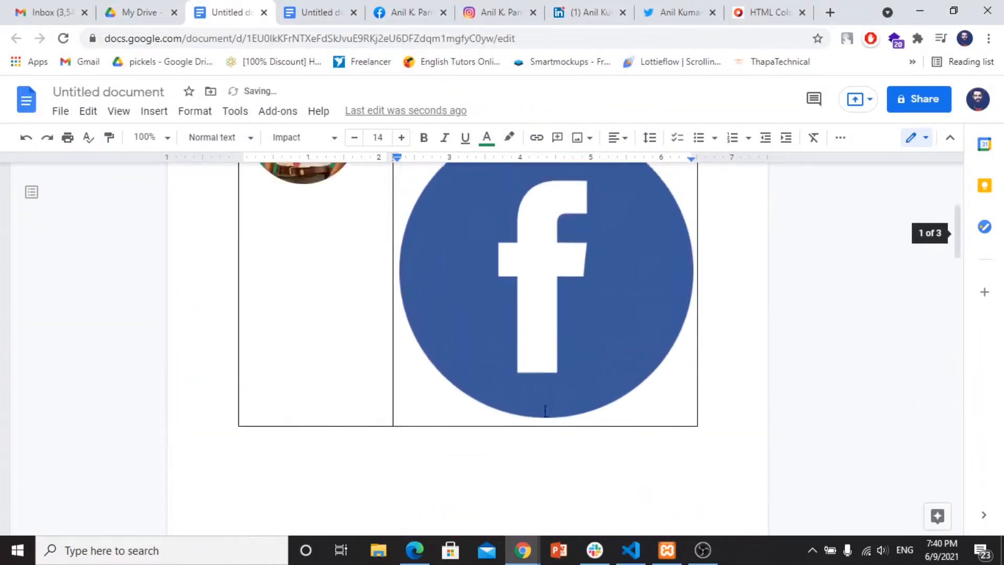
pyautogui.scroll(-2, 538, 440)
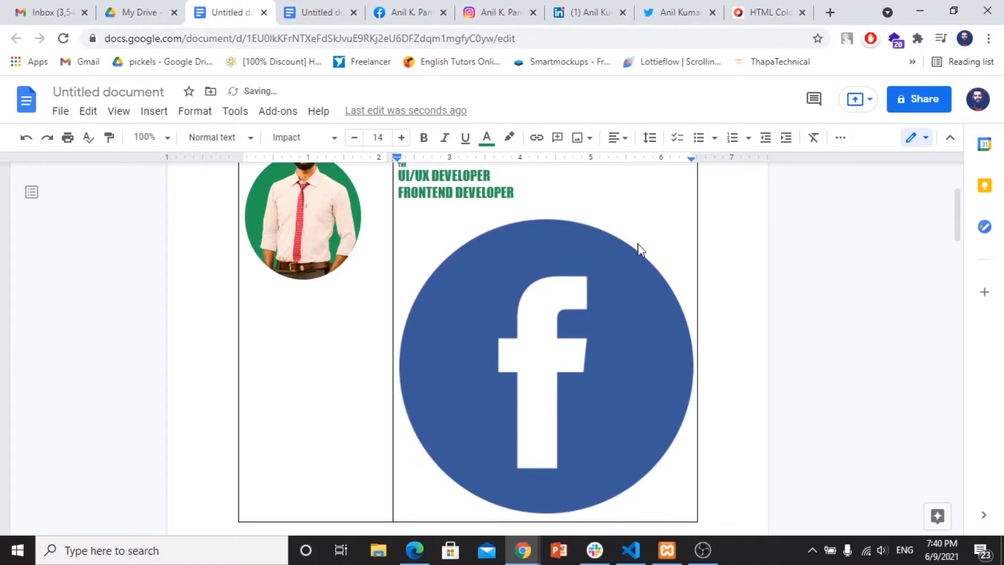
pyautogui.click(634, 254)
pyautogui.moveTo(693, 219); pyautogui.dragTo(429, 493)
pyautogui.click(547, 367)
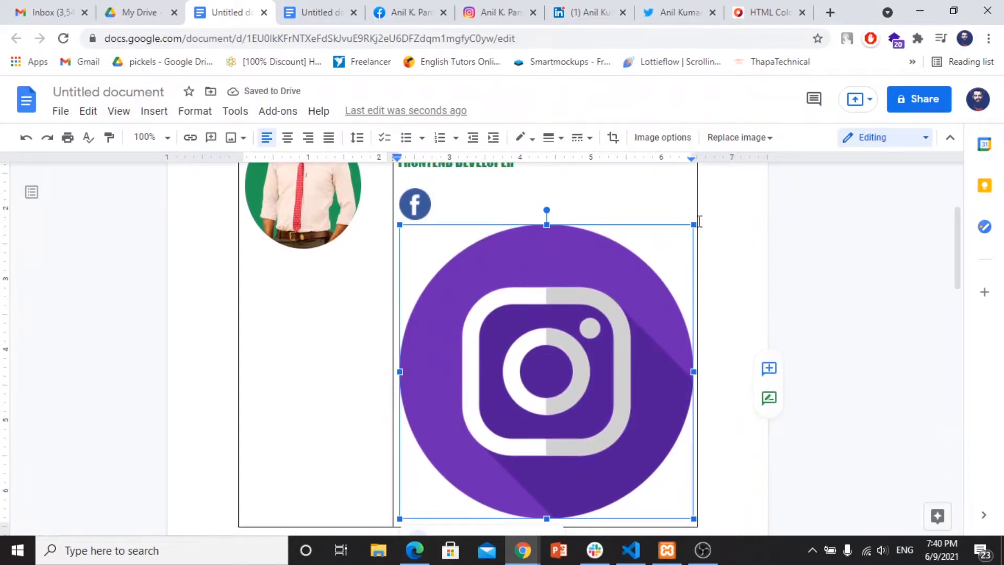
pyautogui.moveTo(608, 306); pyautogui.dragTo(433, 471)
pyautogui.click(466, 414)
pyautogui.moveTo(694, 230); pyautogui.dragTo(411, 502)
pyautogui.click(504, 413)
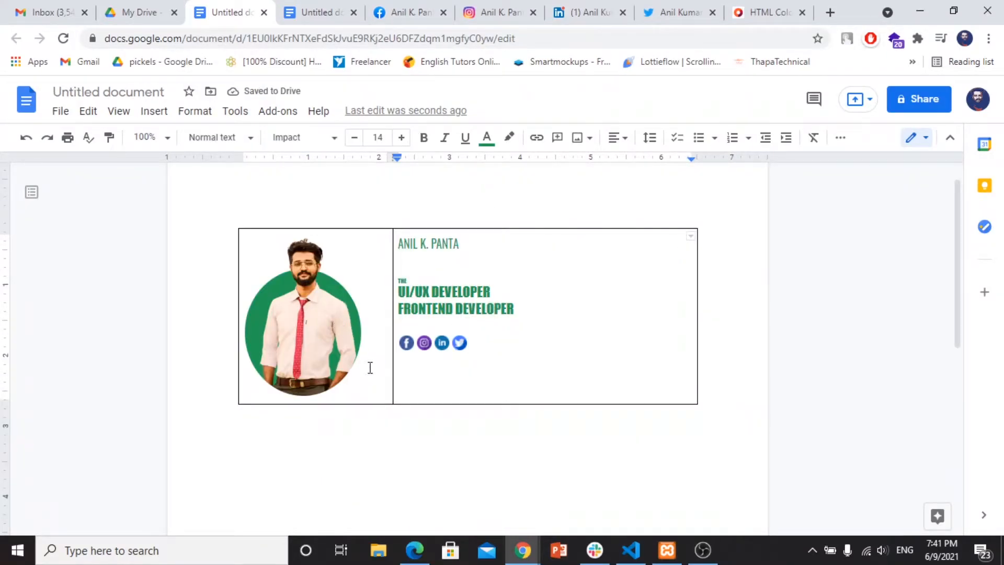
# Step: Shrink the photo in the first cell and narrow both table columns to fit their contents
pyautogui.click(358, 375)
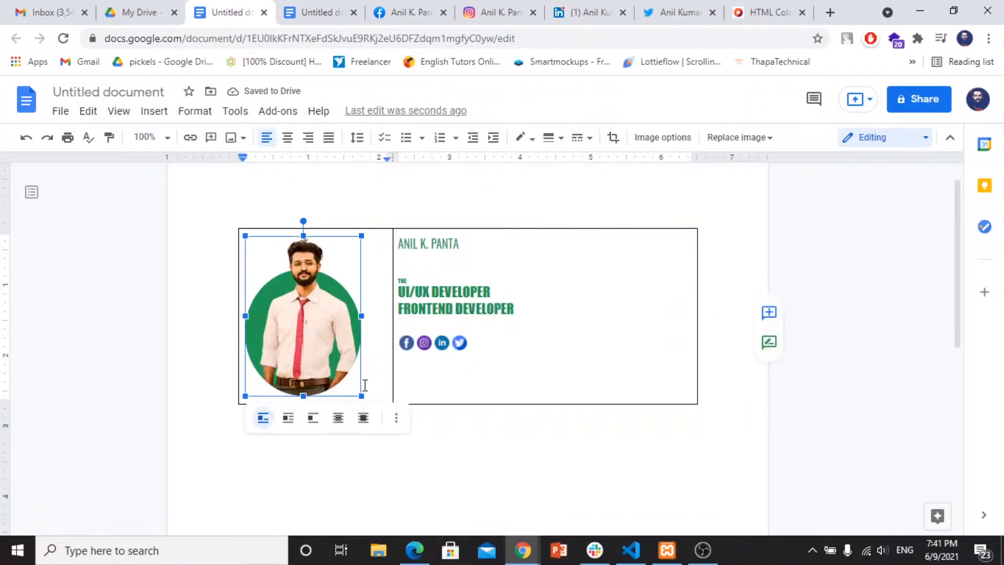
pyautogui.moveTo(352, 381); pyautogui.dragTo(332, 351)
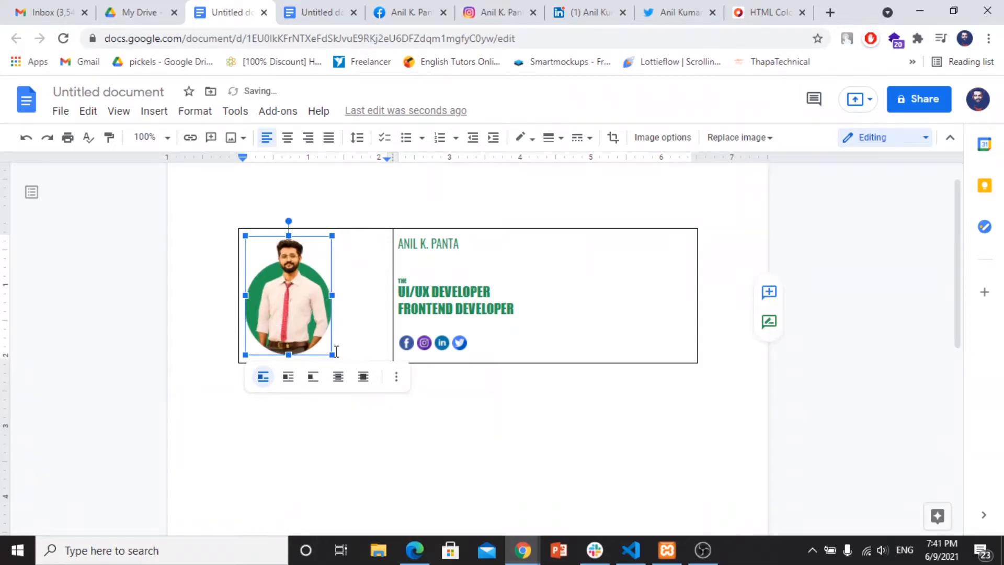
pyautogui.click(503, 390)
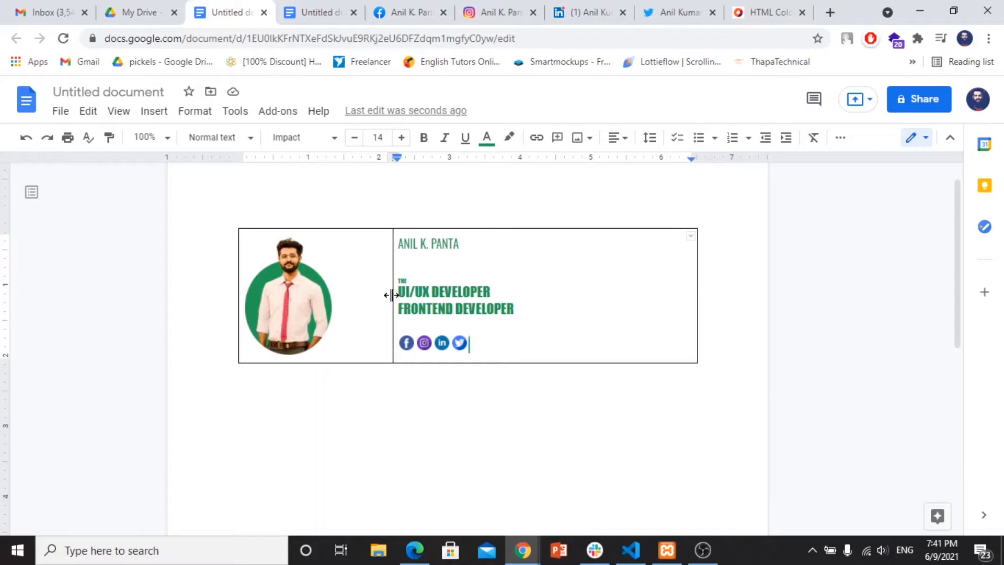
pyautogui.moveTo(395, 295); pyautogui.dragTo(357, 295)
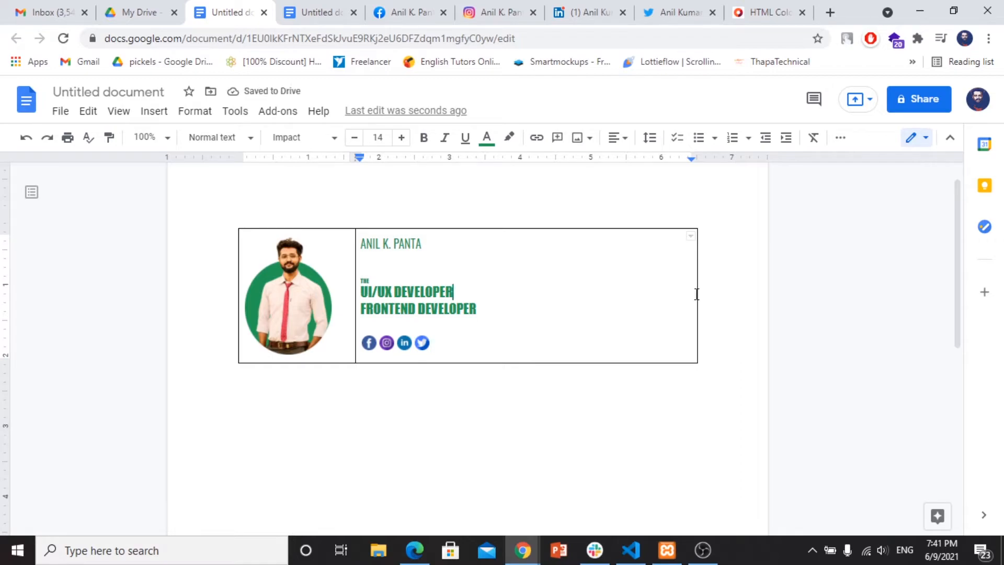
pyautogui.moveTo(693, 293); pyautogui.dragTo(517, 329)
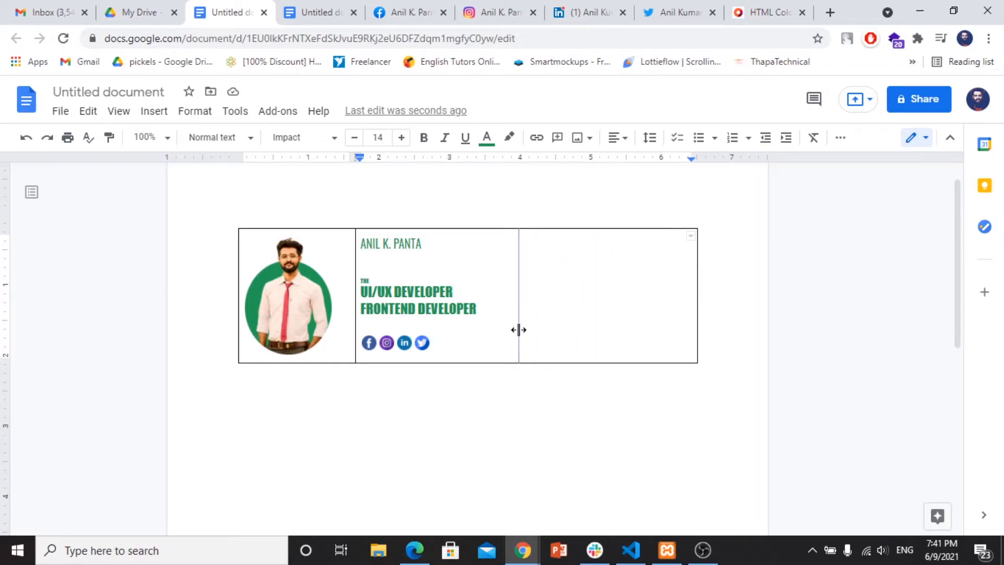
# Step: Link the Facebook icon to the Facebook profile, using the URL copied from the open profile page
pyautogui.click(369, 345)
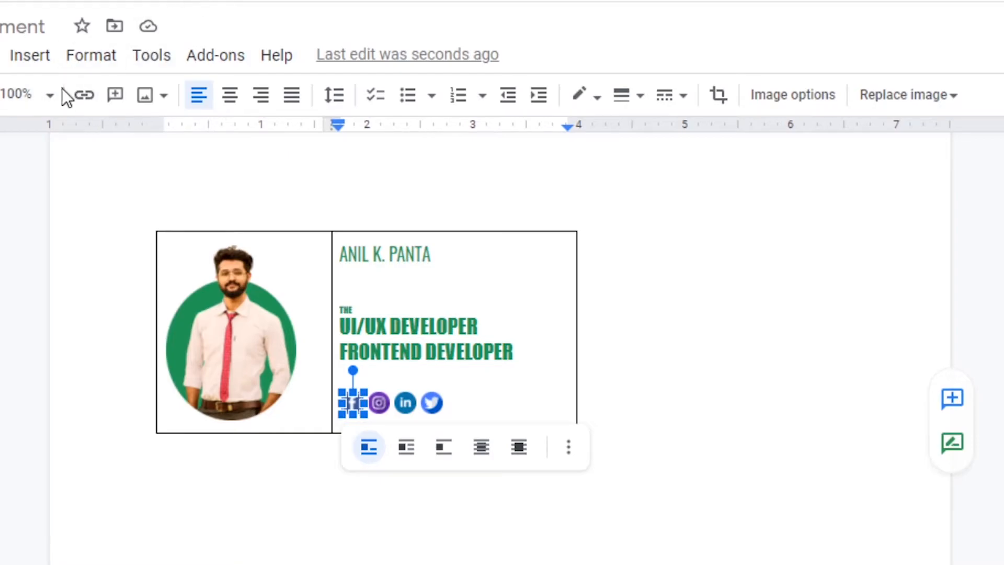
pyautogui.click(86, 99)
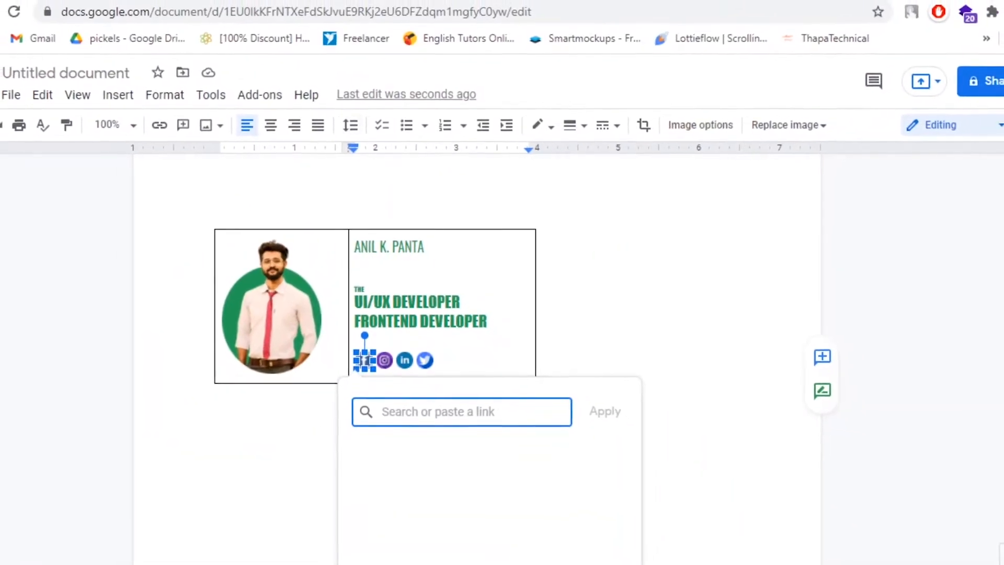
pyautogui.click(410, 4)
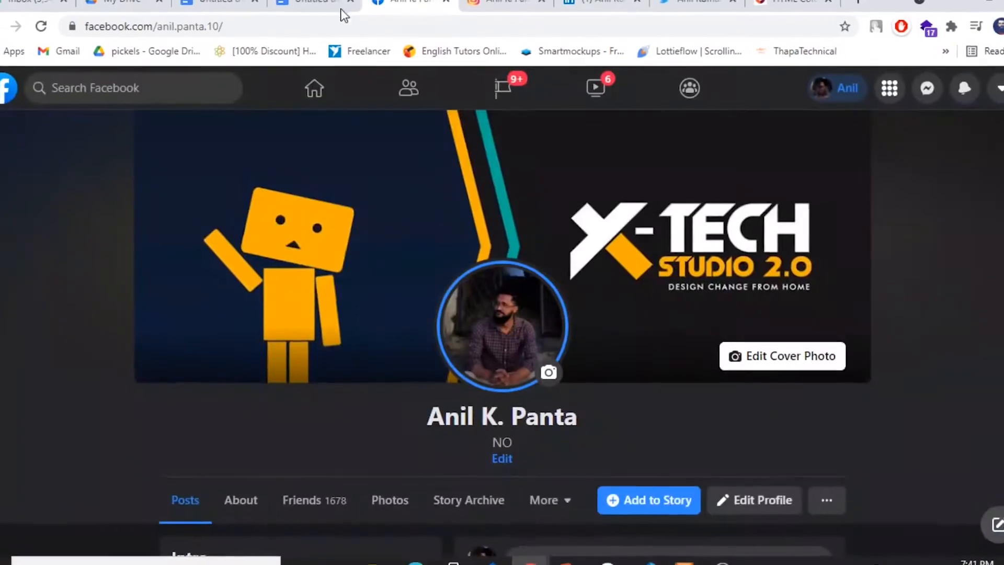
pyautogui.click(318, 30)
pyautogui.rightClick(321, 37)
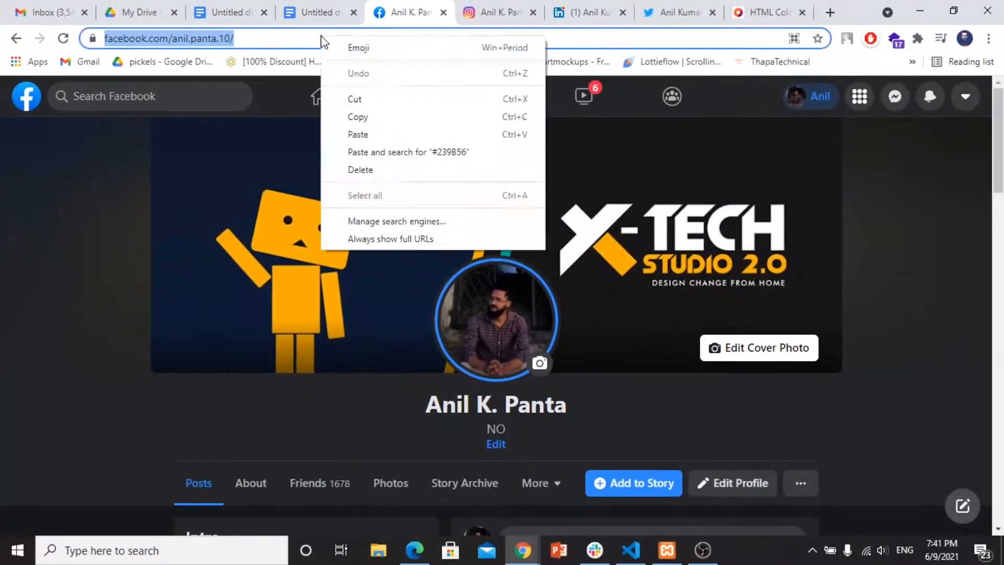
pyautogui.click(359, 117)
pyautogui.click(229, 12)
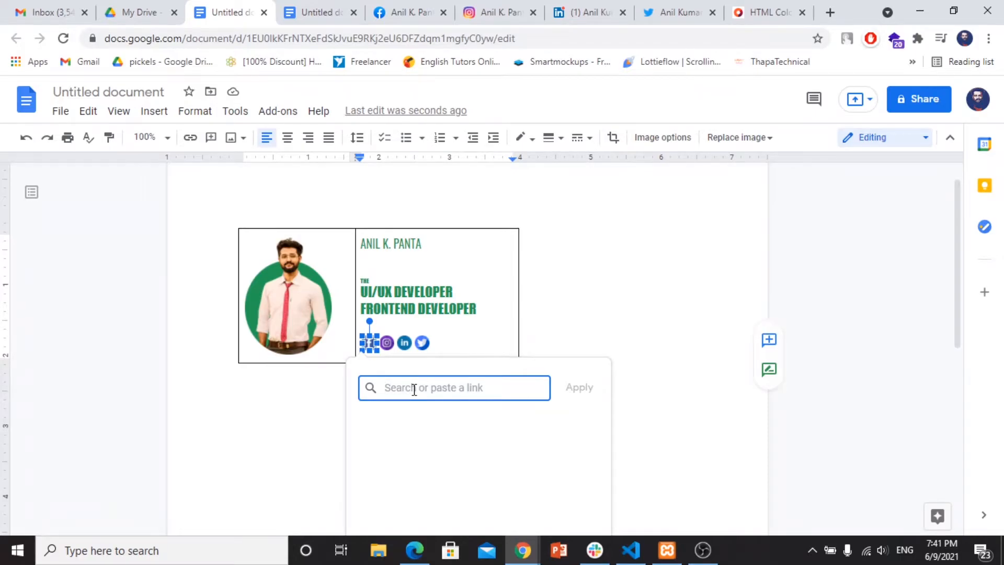
pyautogui.rightClick(415, 390)
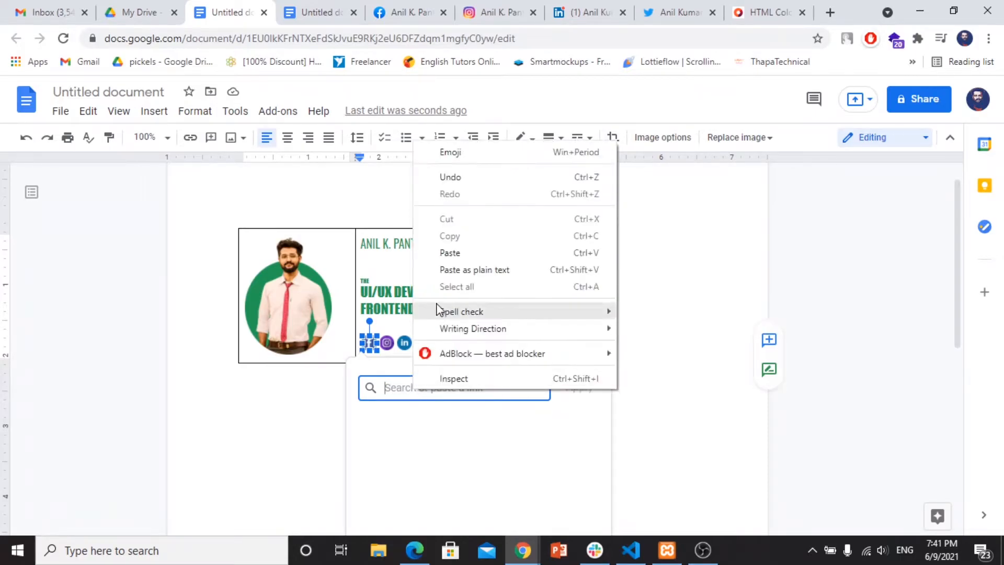
pyautogui.click(449, 253)
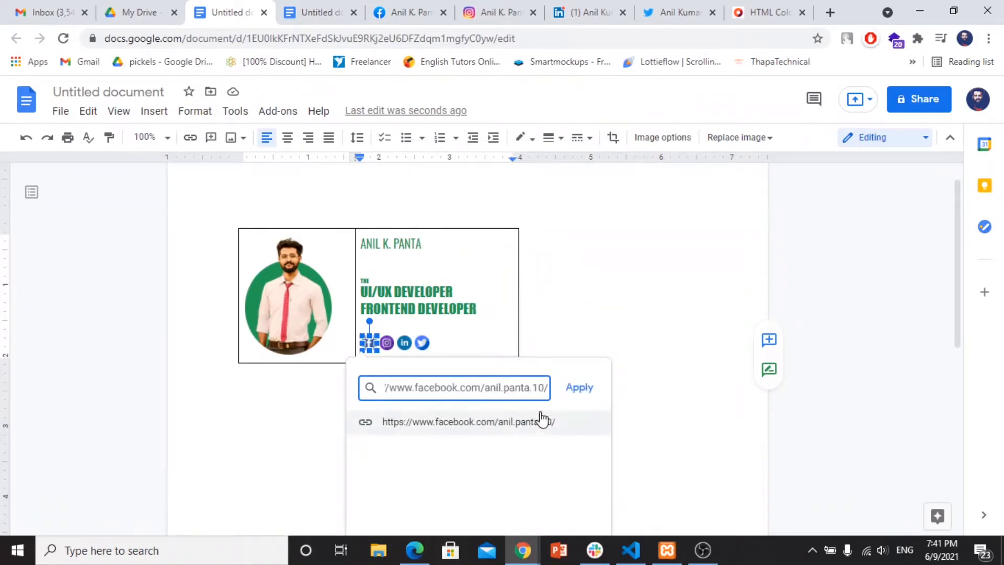
pyautogui.click(577, 398)
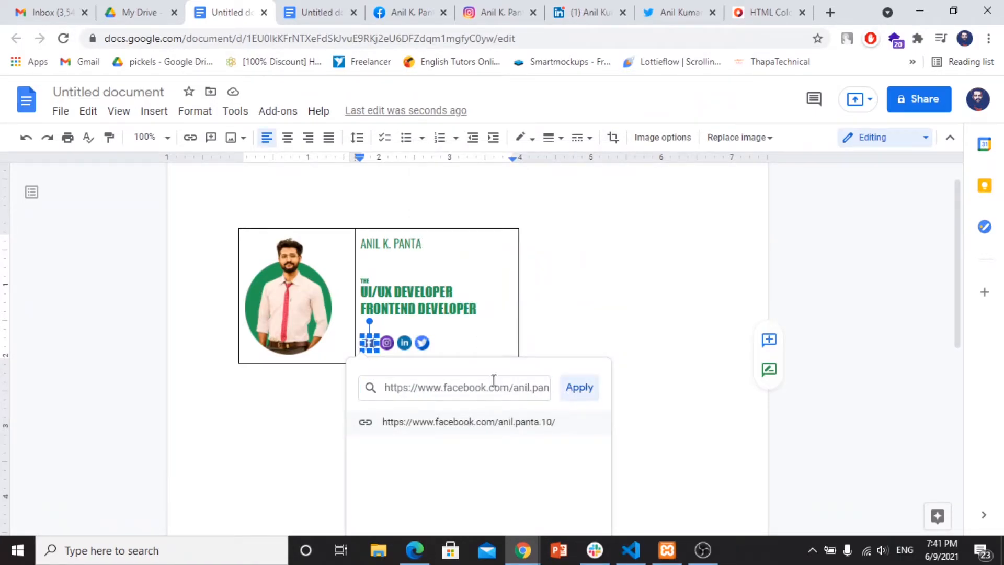
# Step: Link the Instagram icon to the Instagram profile, using the URL copied from the open profile page
pyautogui.click(388, 346)
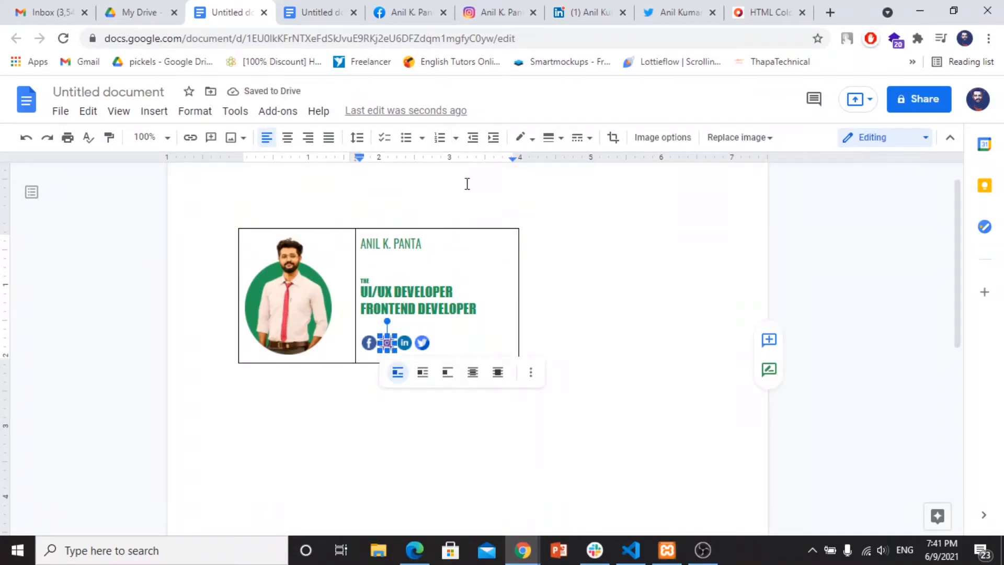
pyautogui.click(505, 10)
pyautogui.click(313, 37)
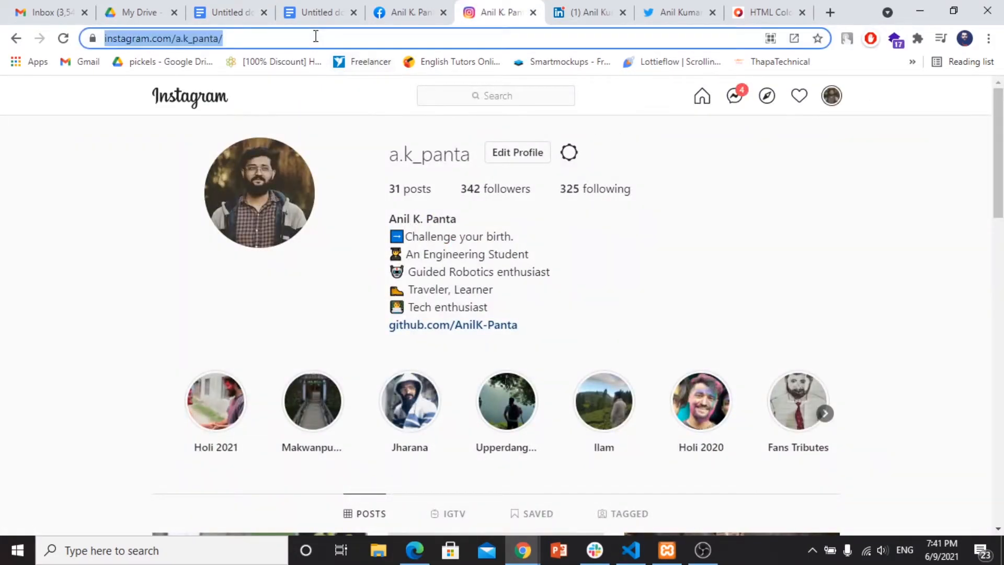
pyautogui.rightClick(314, 36)
pyautogui.click(351, 116)
pyautogui.click(230, 12)
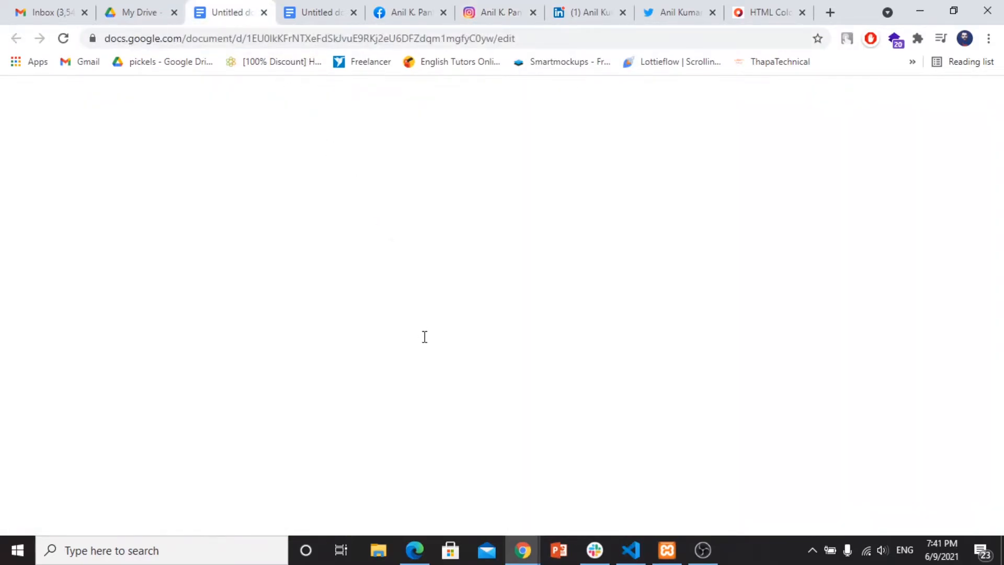
pyautogui.click(190, 138)
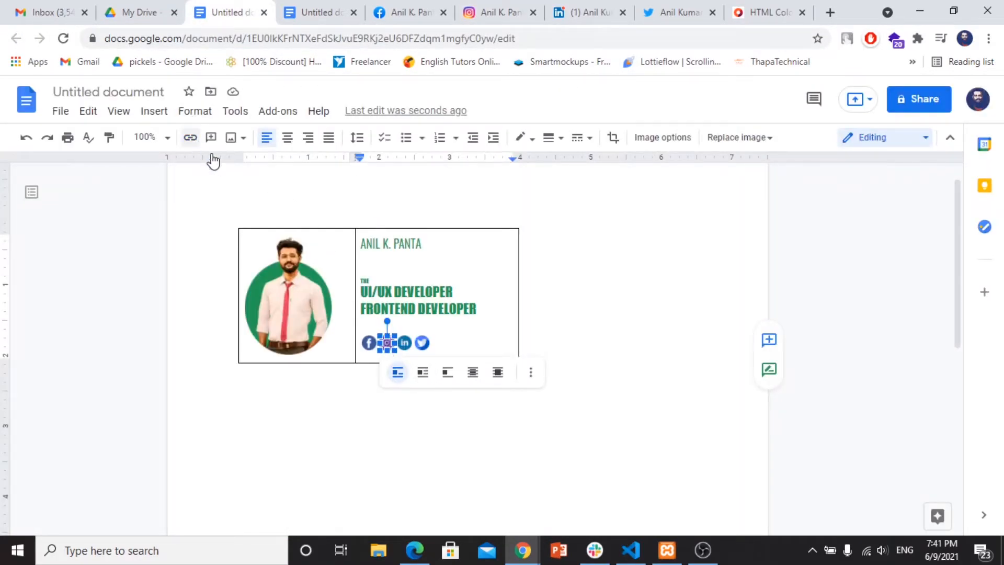
pyautogui.rightClick(421, 380)
pyautogui.click(460, 245)
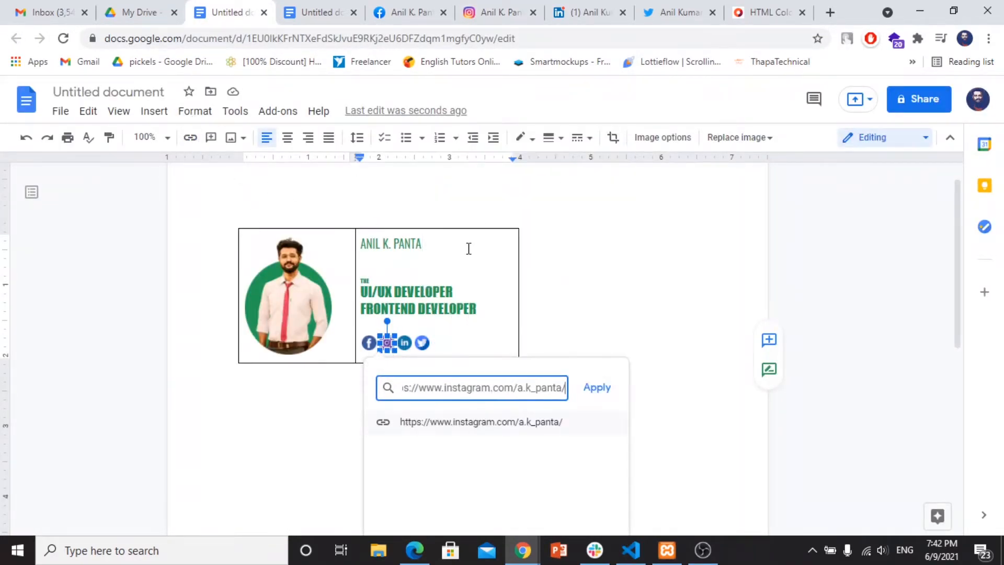
pyautogui.click(594, 389)
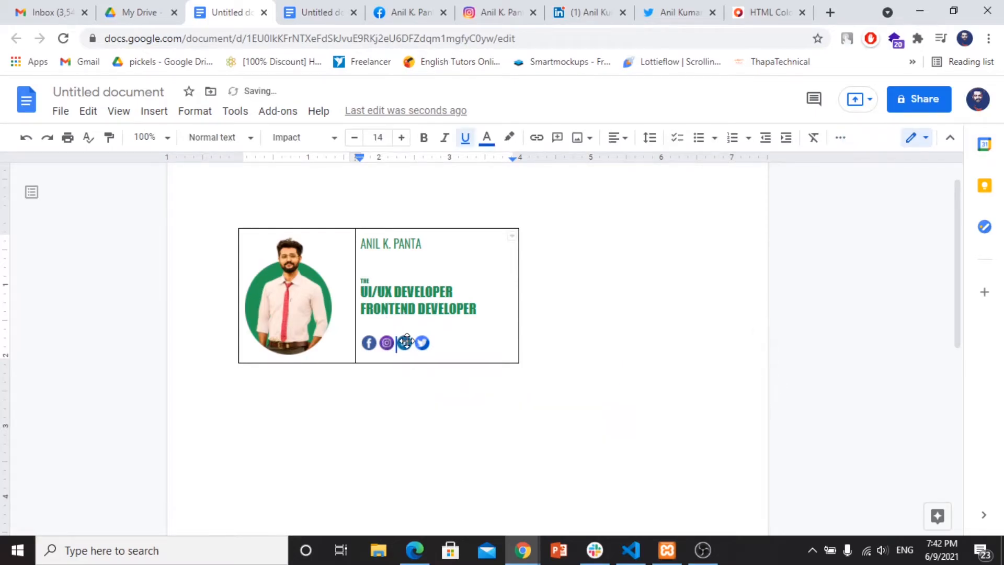
# Step: Link the LinkedIn icon to the LinkedIn profile, using the URL copied from the open profile page
pyautogui.click(407, 341)
pyautogui.click(580, 11)
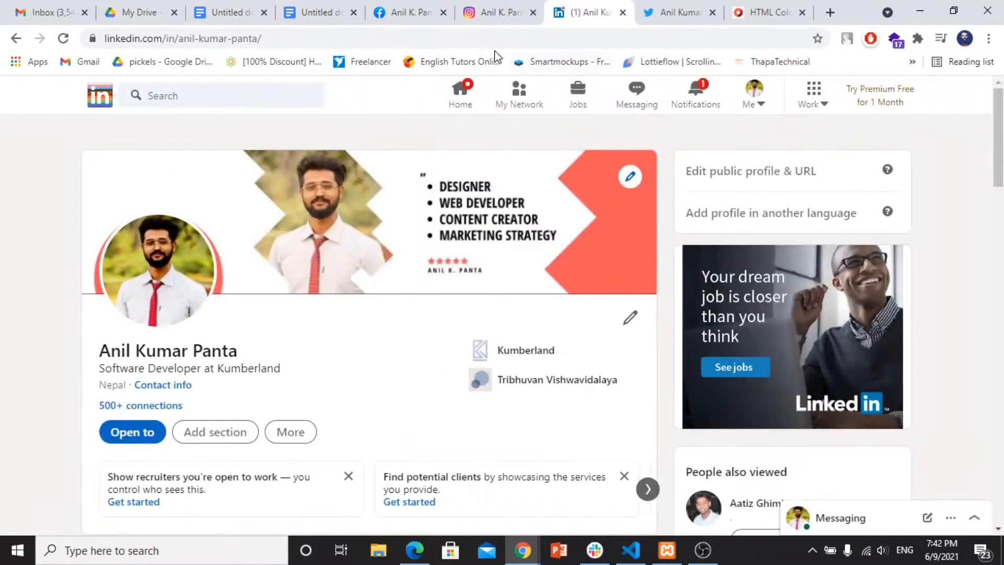
pyautogui.click(486, 34)
pyautogui.rightClick(485, 33)
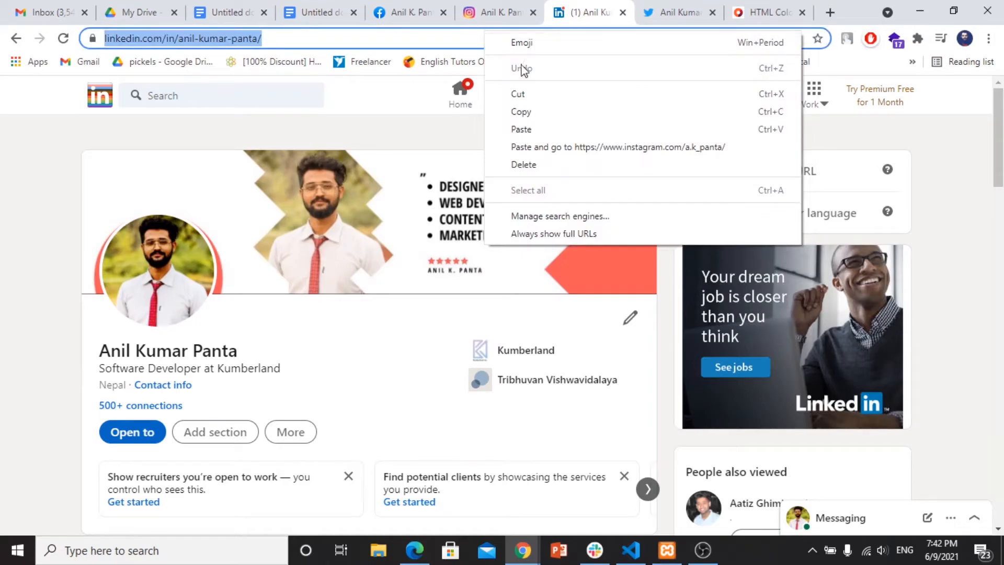
pyautogui.click(529, 112)
pyautogui.click(225, 11)
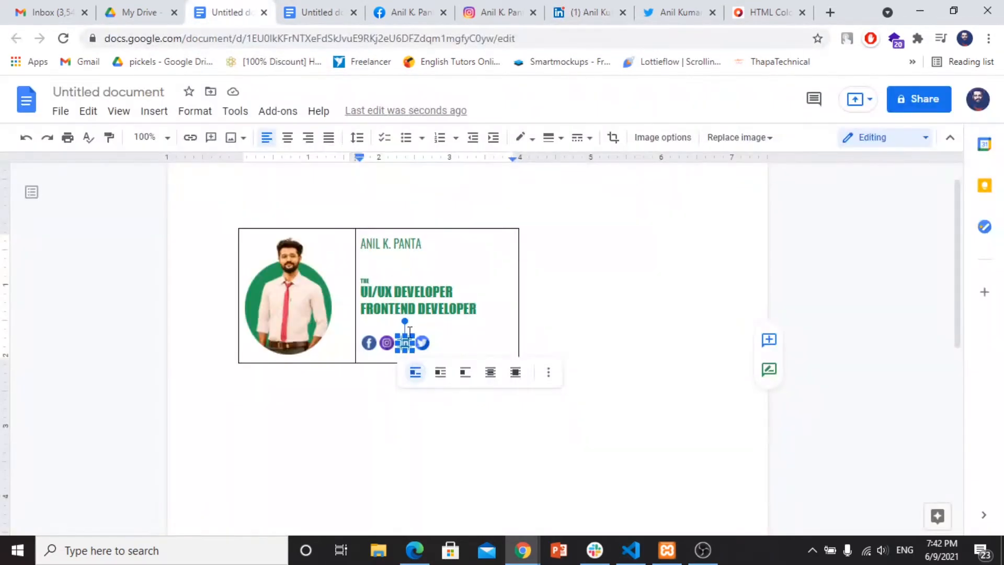
pyautogui.click(190, 138)
pyautogui.rightClick(478, 393)
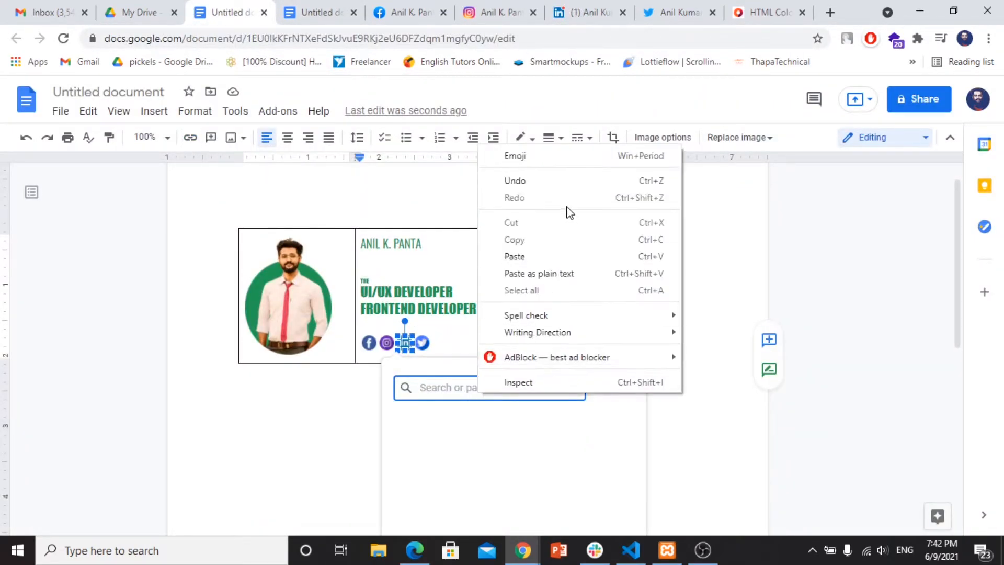
pyautogui.click(541, 259)
pyautogui.click(611, 389)
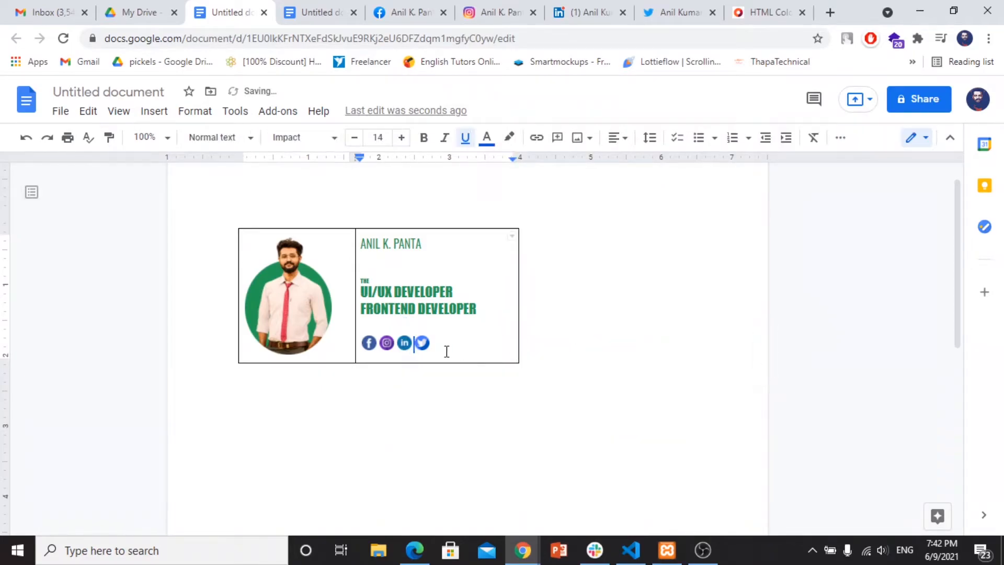
# Step: Link the Twitter icon to the Twitter profile, using the URL copied from the open profile page
pyautogui.click(424, 343)
pyautogui.hotkey('ctrl', 'Tab')
pyautogui.hotkey('ctrl', 'Tab')
pyautogui.hotkey('ctrl', 'Tab')
pyautogui.hotkey('ctrl', 'Tab')
pyautogui.hotkey('ctrl', 'Tab')
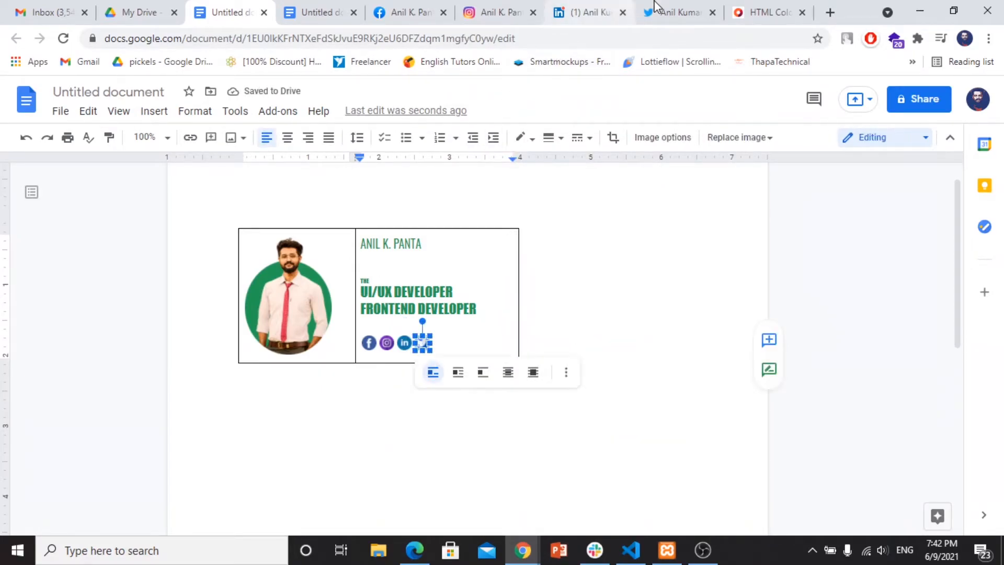
pyautogui.click(340, 38)
pyautogui.rightClick(343, 41)
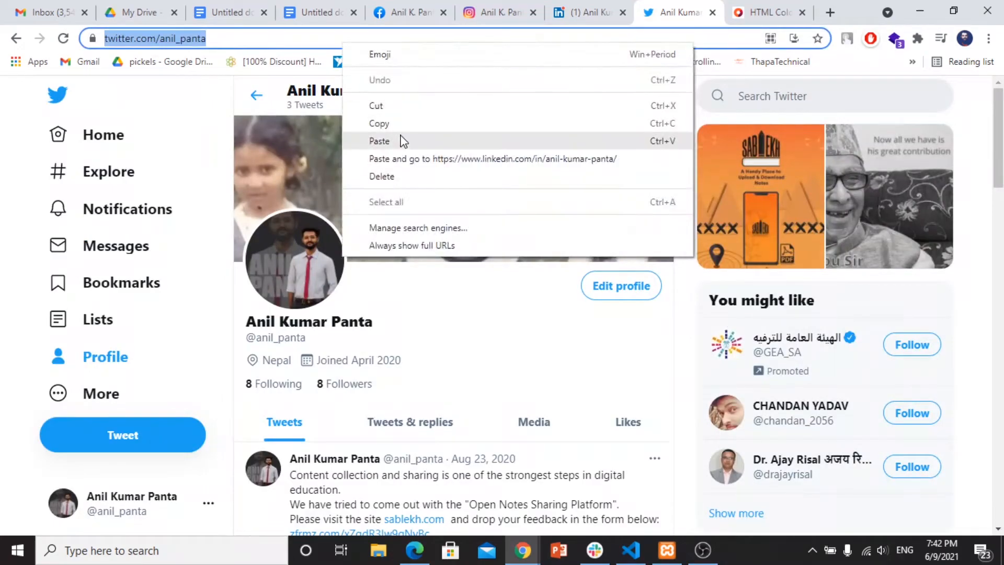
pyautogui.click(402, 126)
pyautogui.click(225, 10)
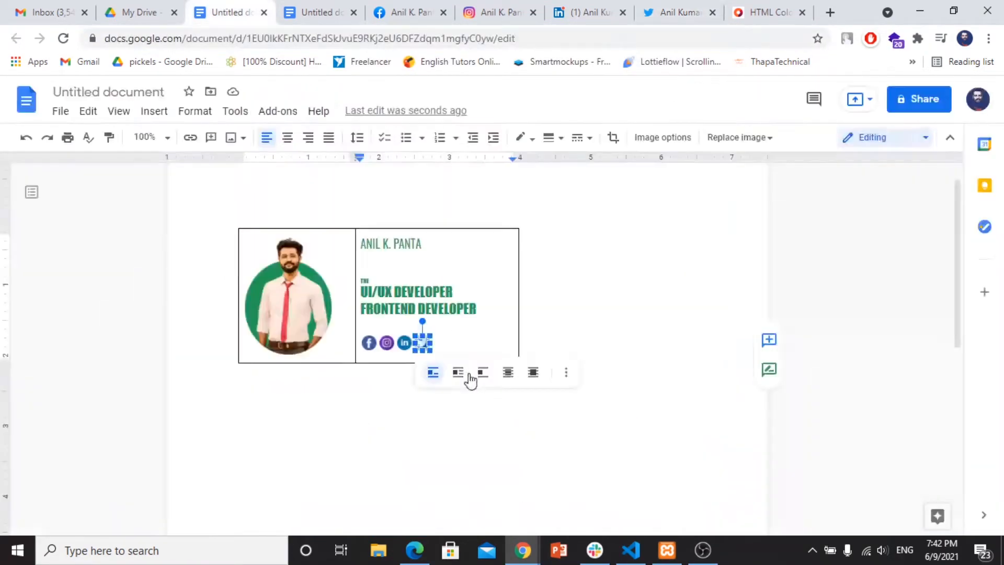
pyautogui.click(190, 138)
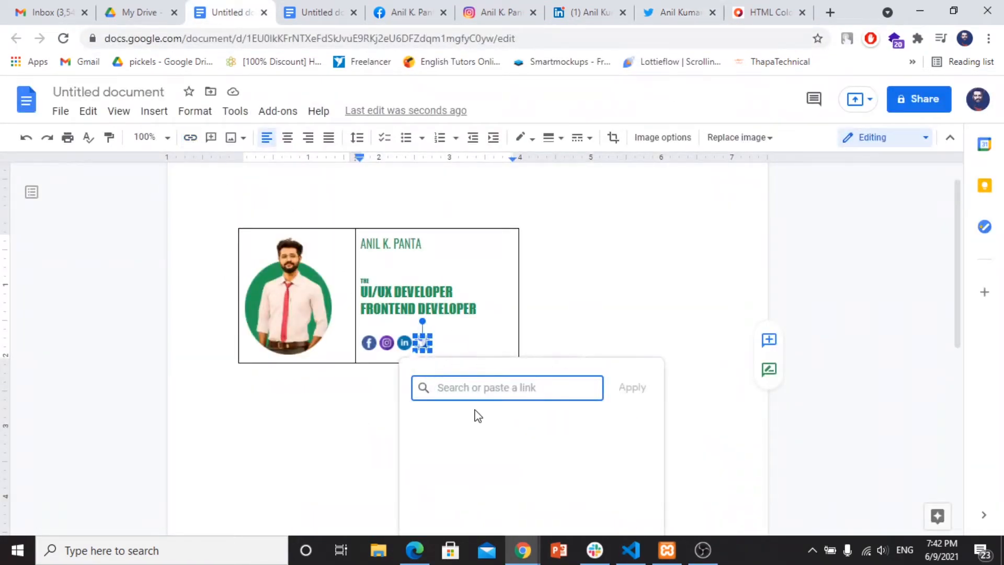
pyautogui.rightClick(476, 388)
pyautogui.click(528, 251)
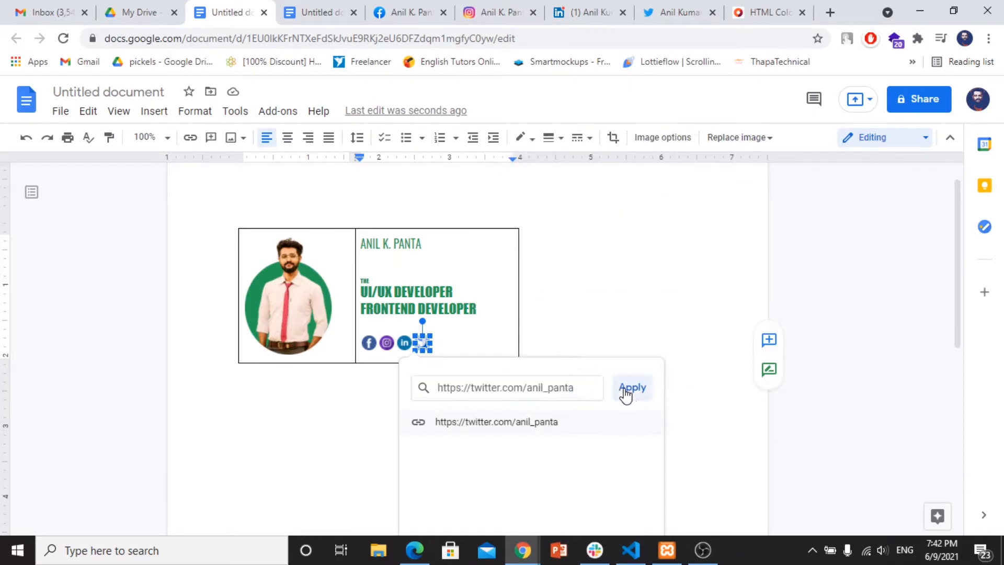
pyautogui.click(630, 388)
# Step: Insert spaces between the Facebook, Instagram, LinkedIn and Twitter icons to spread them out evenly in their row
pyautogui.press('Left')
pyautogui.press('Left')
pyautogui.press('Left')
pyautogui.press('Left')
pyautogui.press('Right')
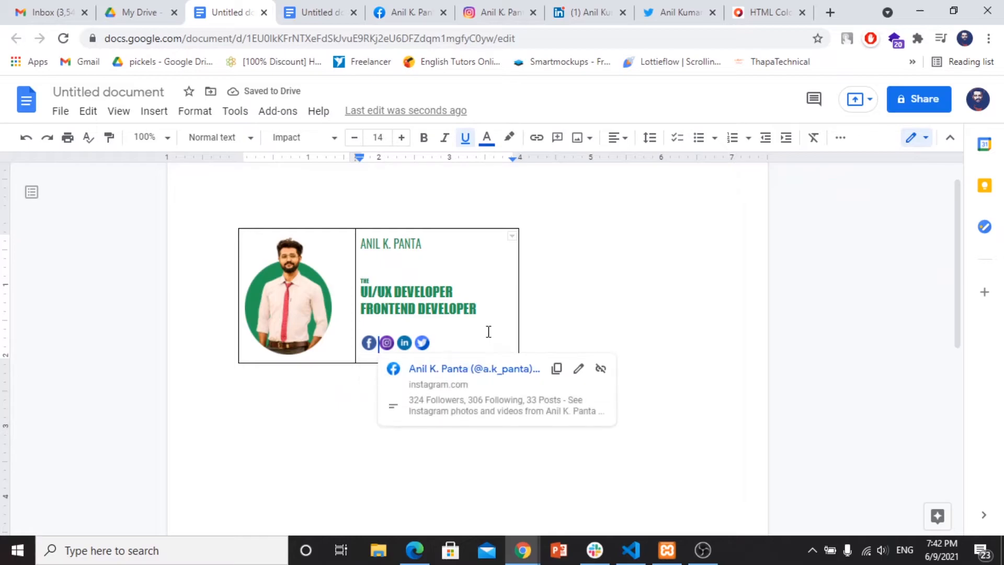
pyautogui.press('Right')
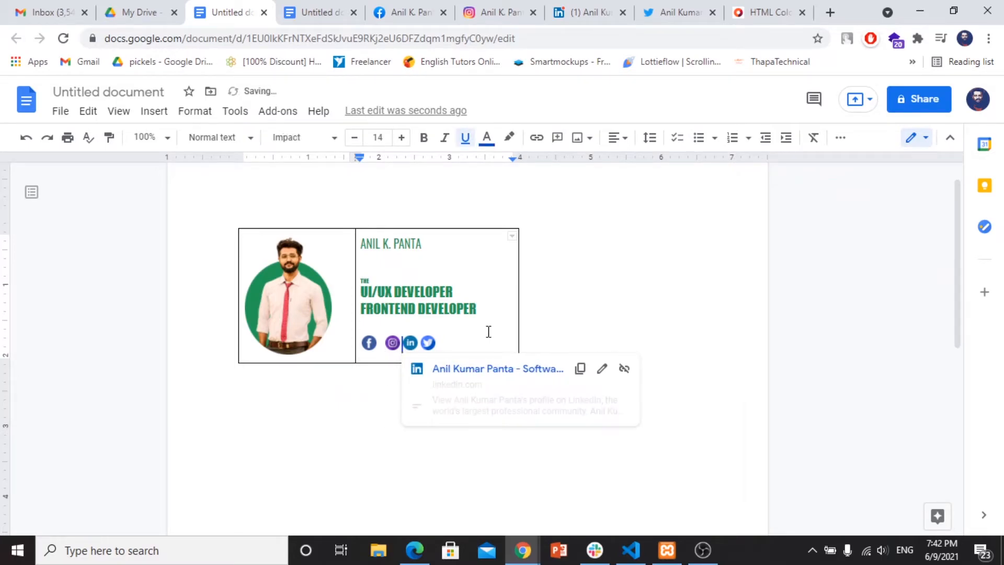
pyautogui.press('Right')
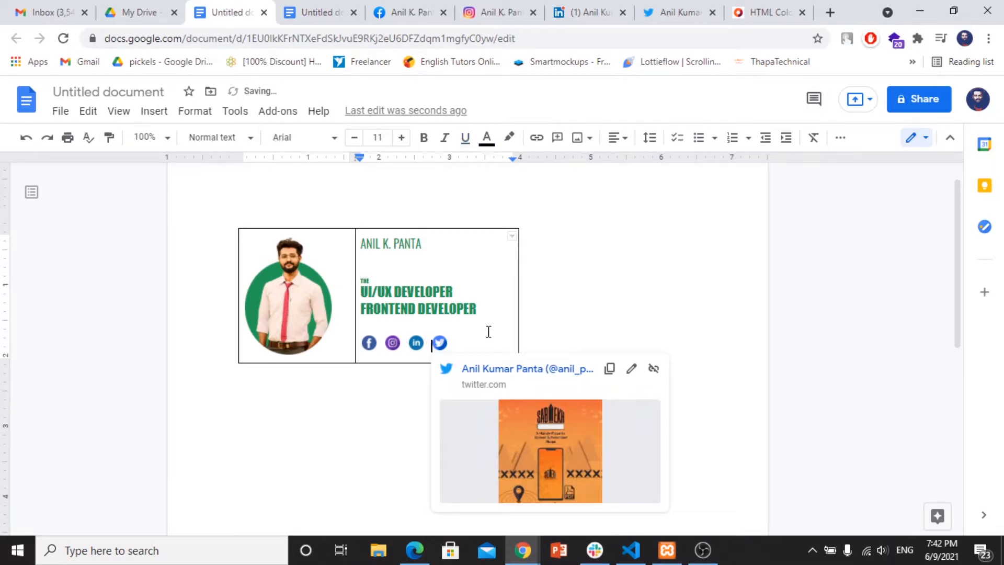
# Step: Narrow the text column of the table slightly so its outer border sits closer to FRONTEND DEVELOPER
pyautogui.click(489, 329)
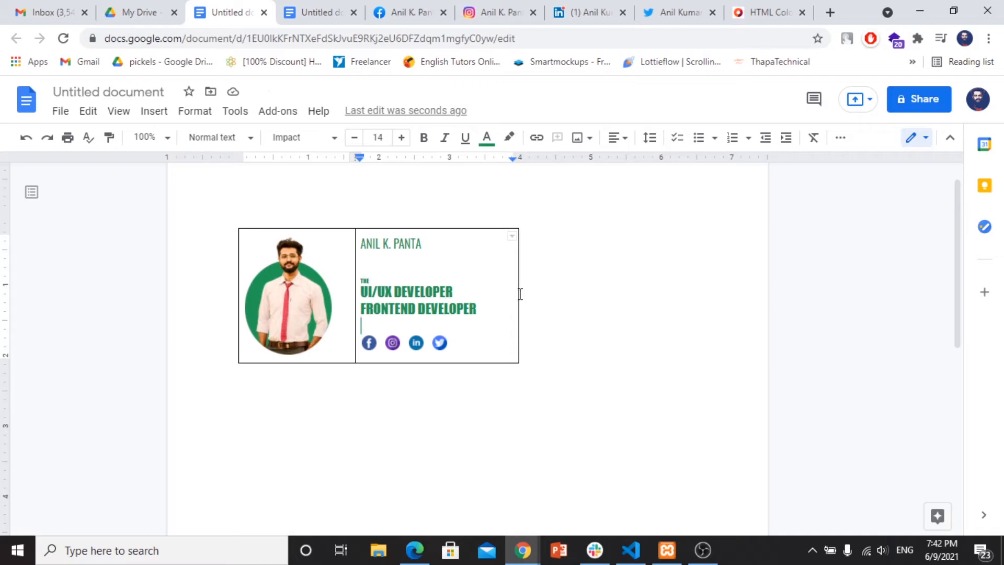
pyautogui.moveTo(516, 293); pyautogui.dragTo(496, 291)
pyautogui.click(545, 315)
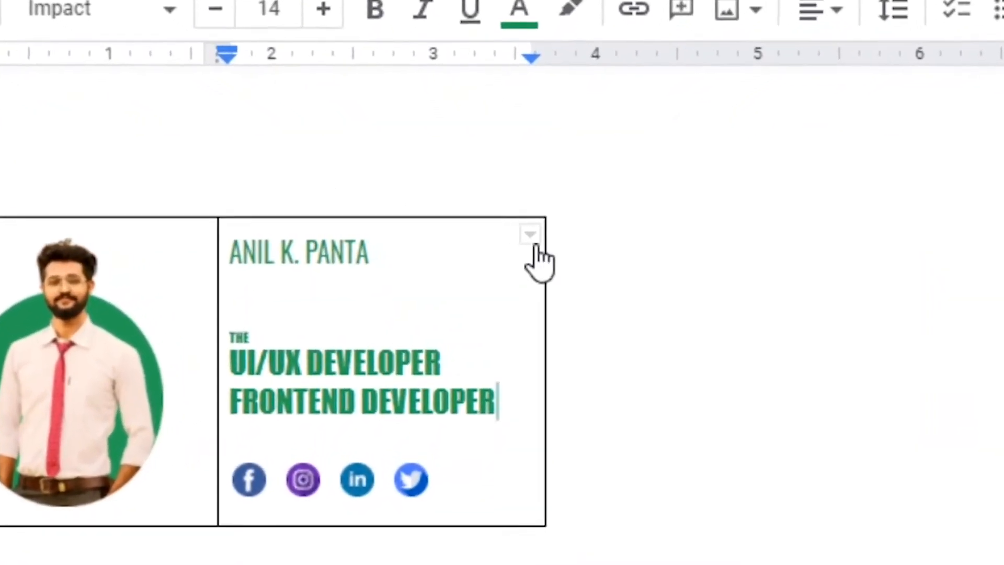
# Step: Set all borders of the table's text cell to a width of 0pt
pyautogui.click(539, 238)
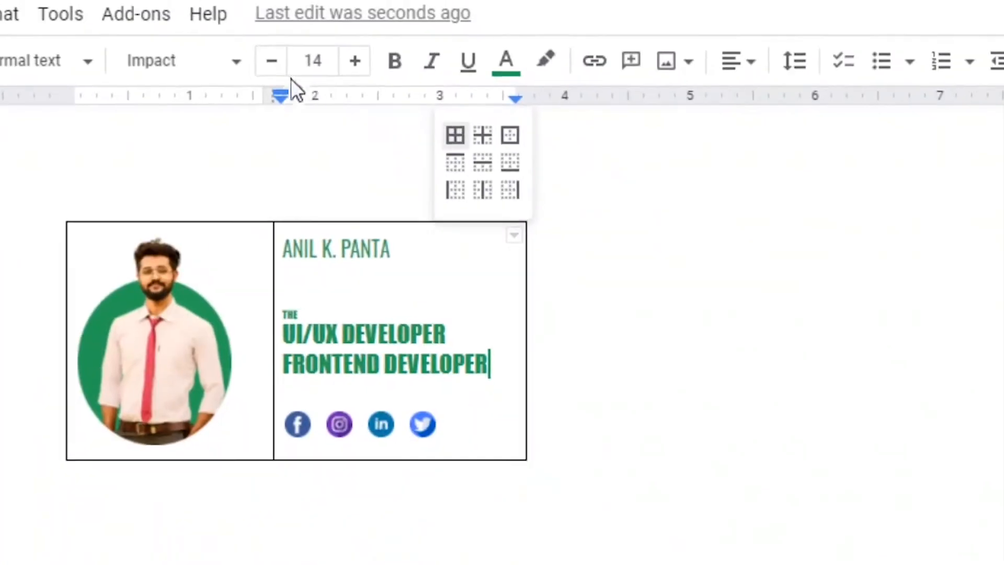
pyautogui.click(247, 137)
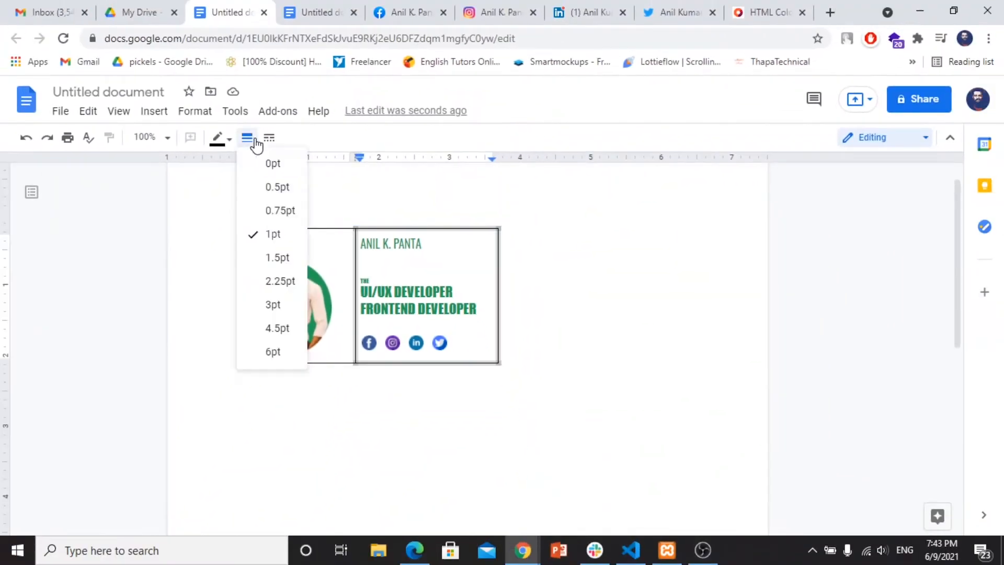
pyautogui.click(267, 166)
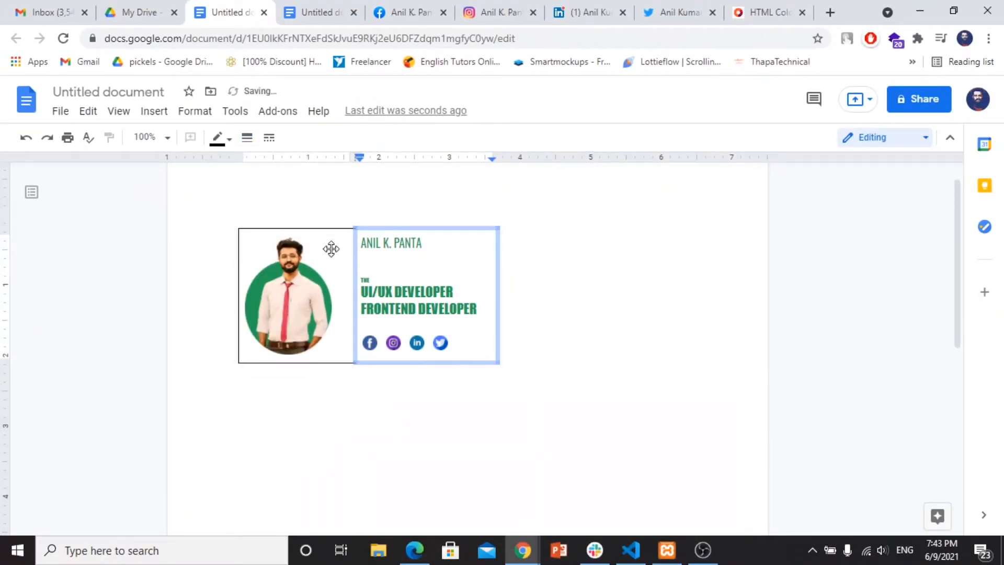
# Step: Set all borders of the photo cell to a width of 0pt
pyautogui.click(329, 247)
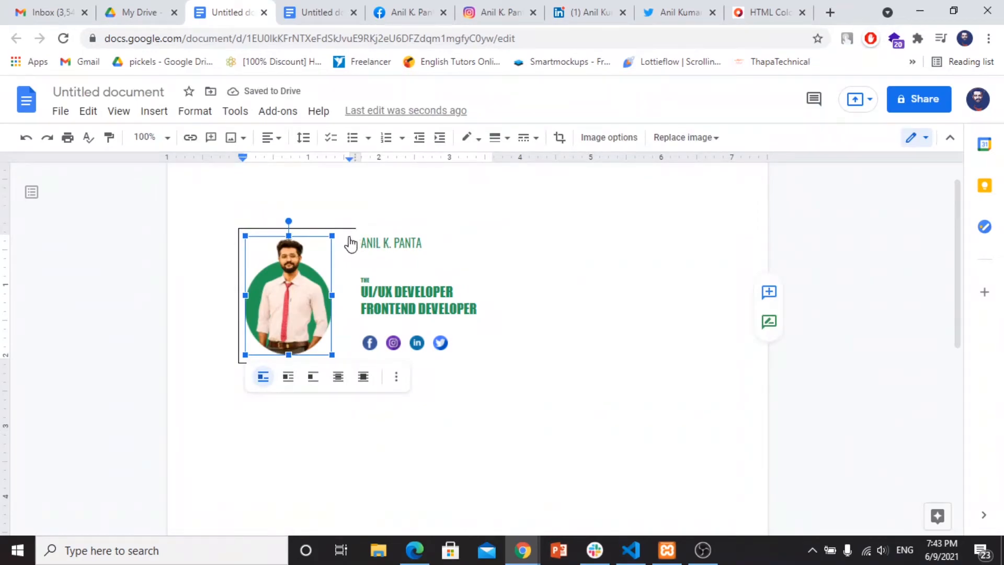
pyautogui.click(350, 244)
pyautogui.click(349, 236)
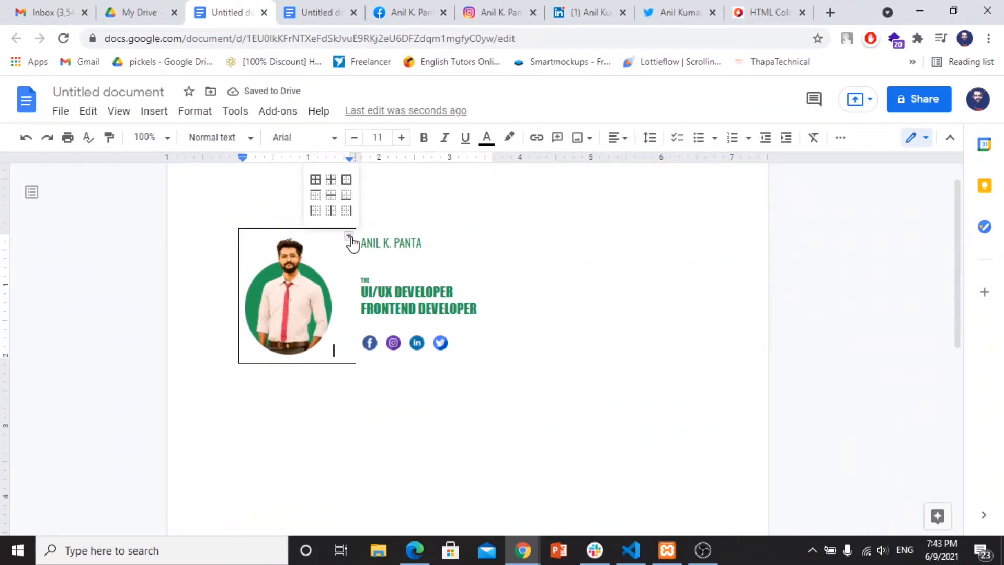
pyautogui.click(316, 182)
pyautogui.click(251, 139)
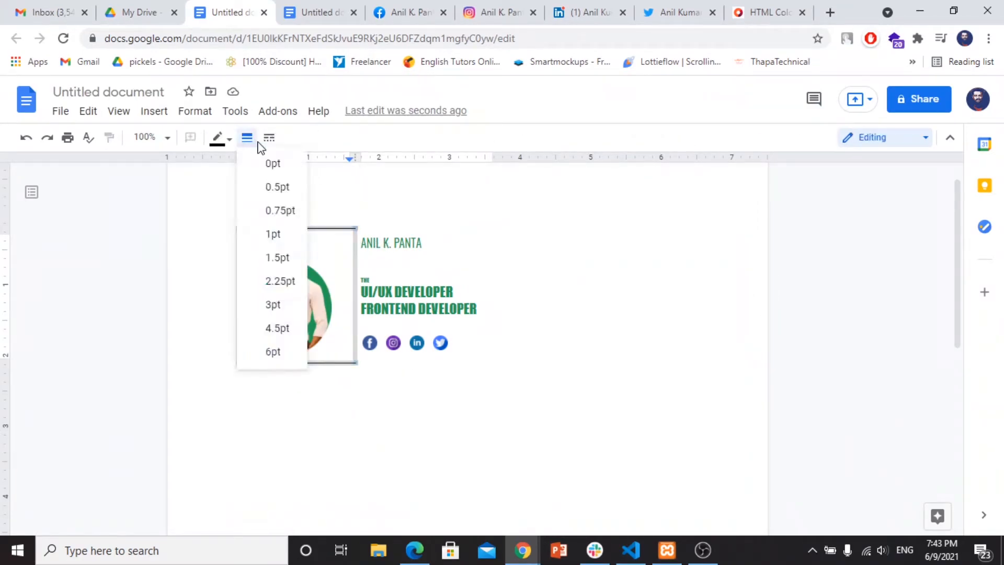
pyautogui.click(271, 164)
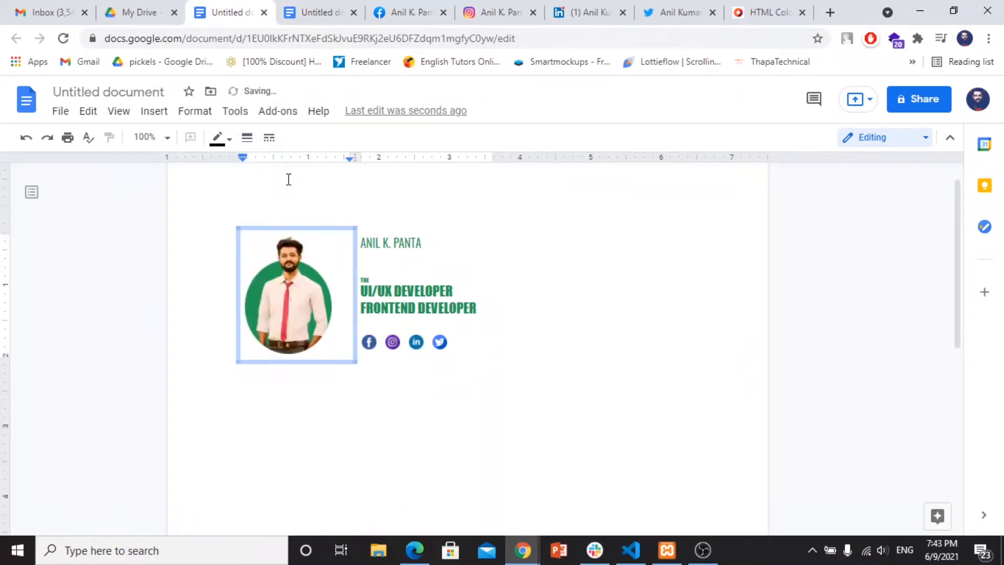
pyautogui.click(518, 258)
# Step: Fill both cells of the signature table with the lightest gray as background colour
pyautogui.moveTo(227, 226); pyautogui.dragTo(459, 322)
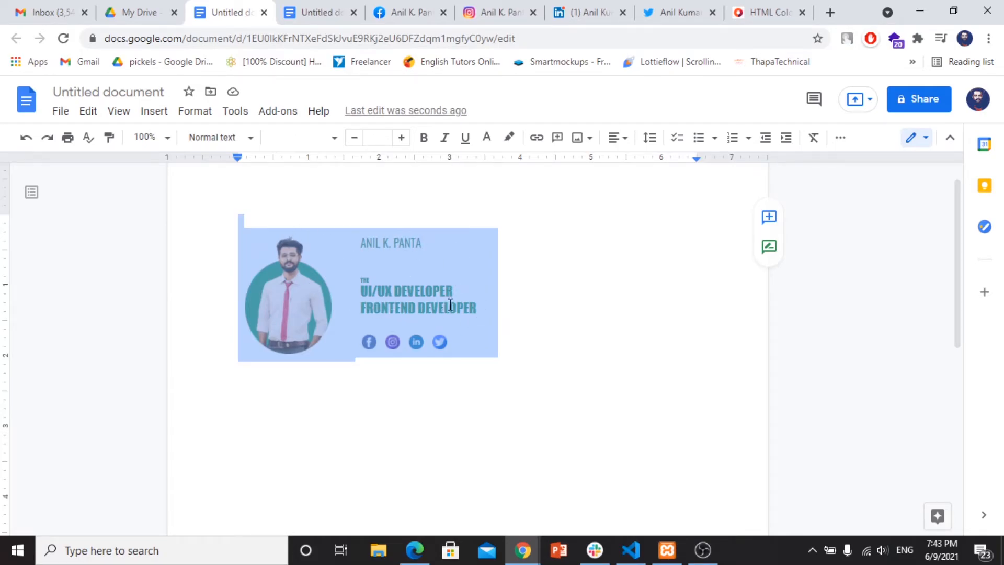
pyautogui.click(841, 137)
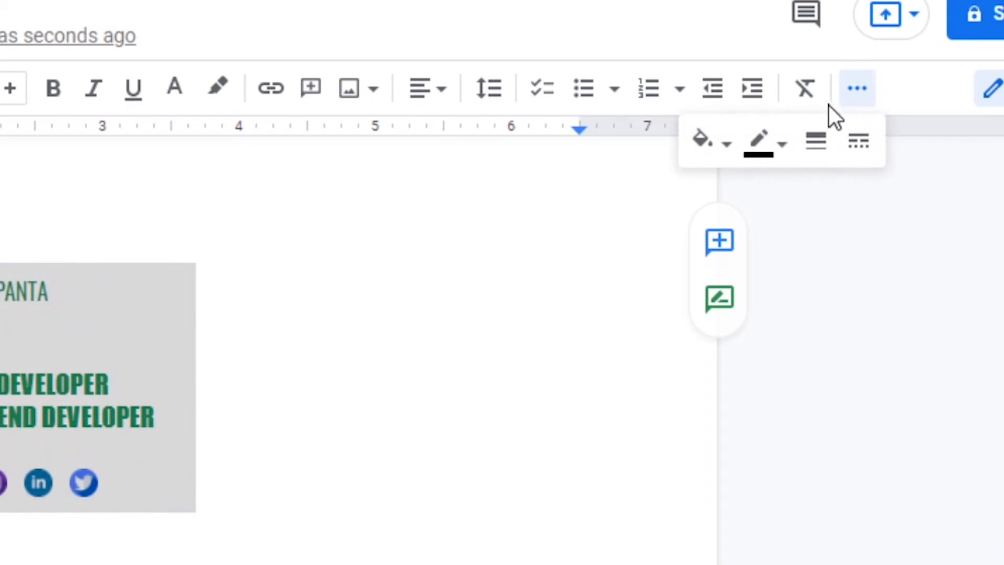
pyautogui.click(705, 143)
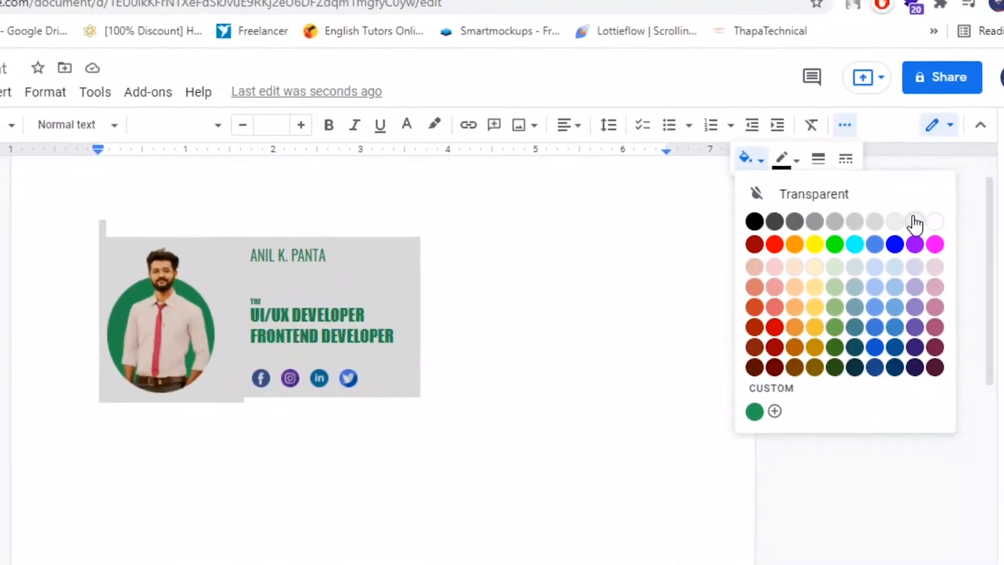
pyautogui.click(915, 222)
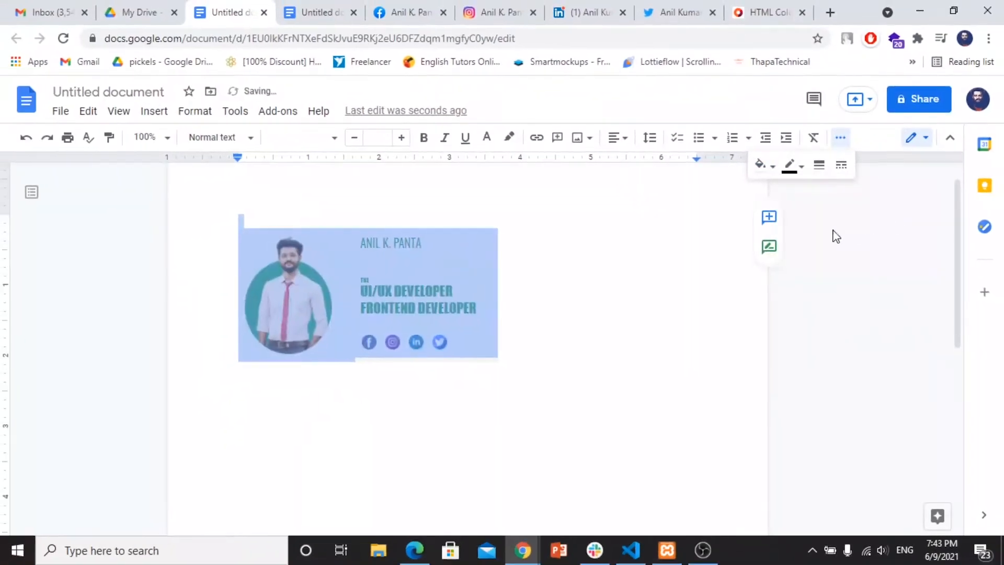
pyautogui.click(577, 321)
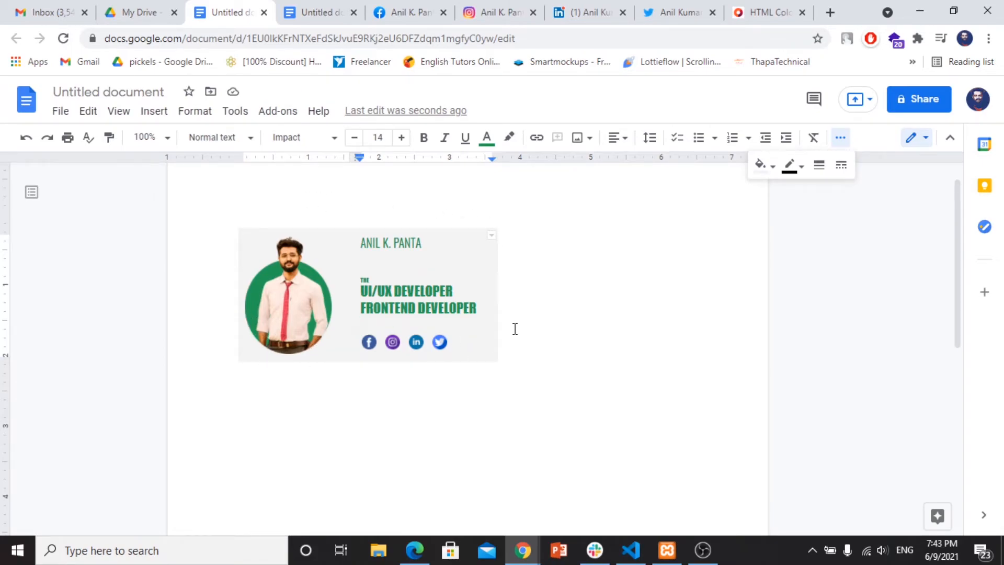
# Step: Copy the entire signature table with the photo, job titles and social media icons
pyautogui.moveTo(239, 209)
pyautogui.mouseDown()
pyautogui.moveTo(518, 305)
pyautogui.moveTo(531, 329)
pyautogui.mouseUp()
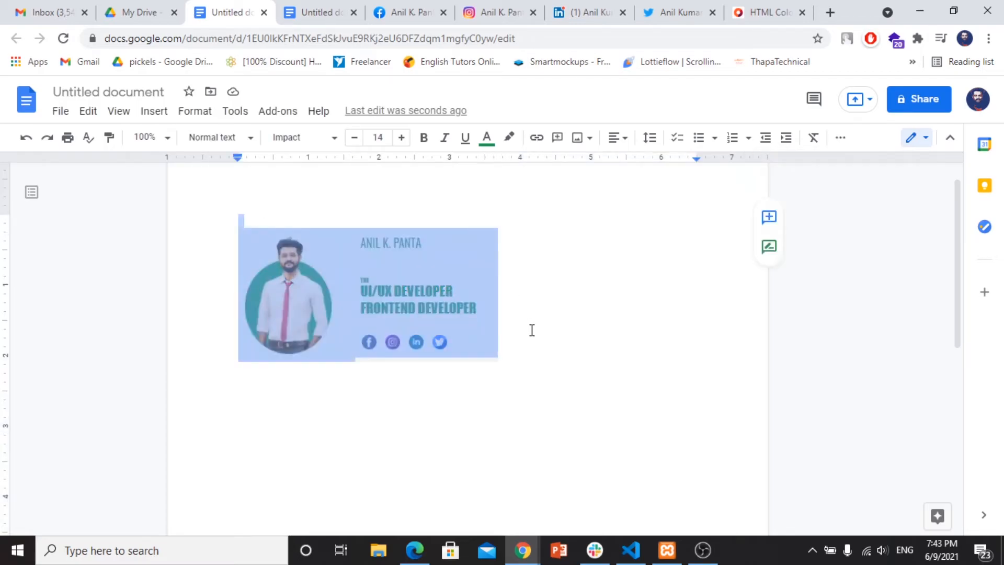
pyautogui.rightClick(440, 302)
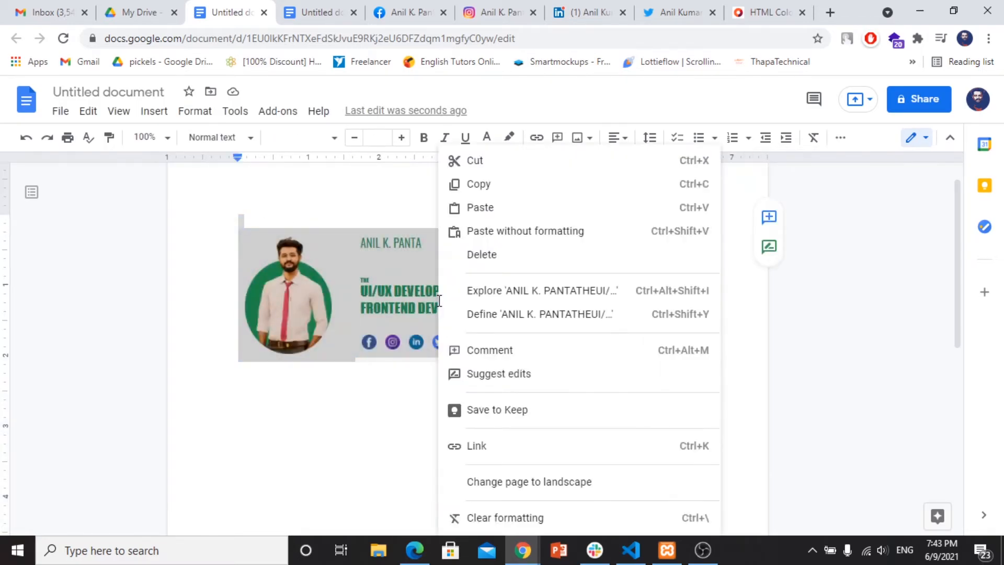
pyautogui.click(490, 183)
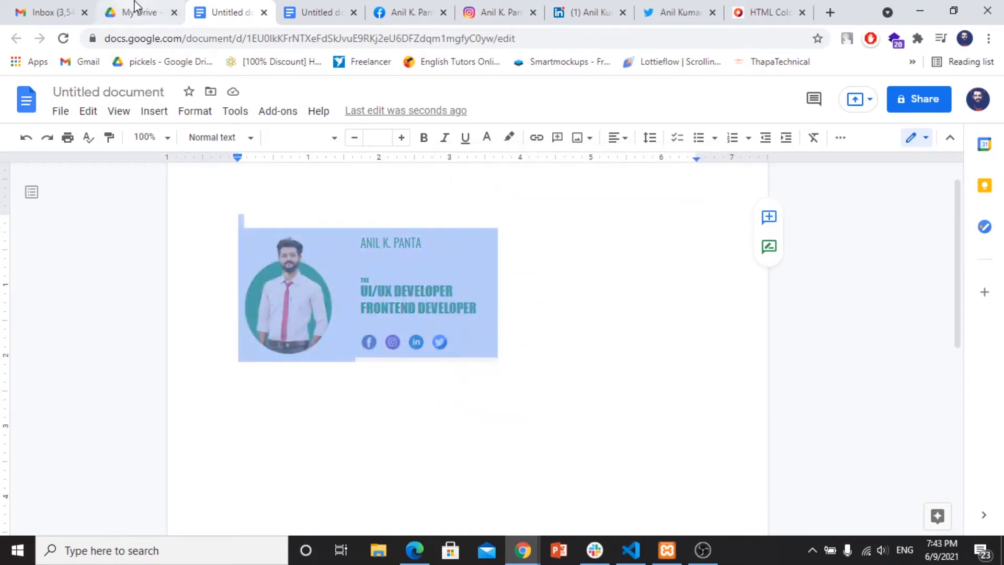
# Step: Switch to Gmail and open the Signature section in the full General settings
pyautogui.click(23, 10)
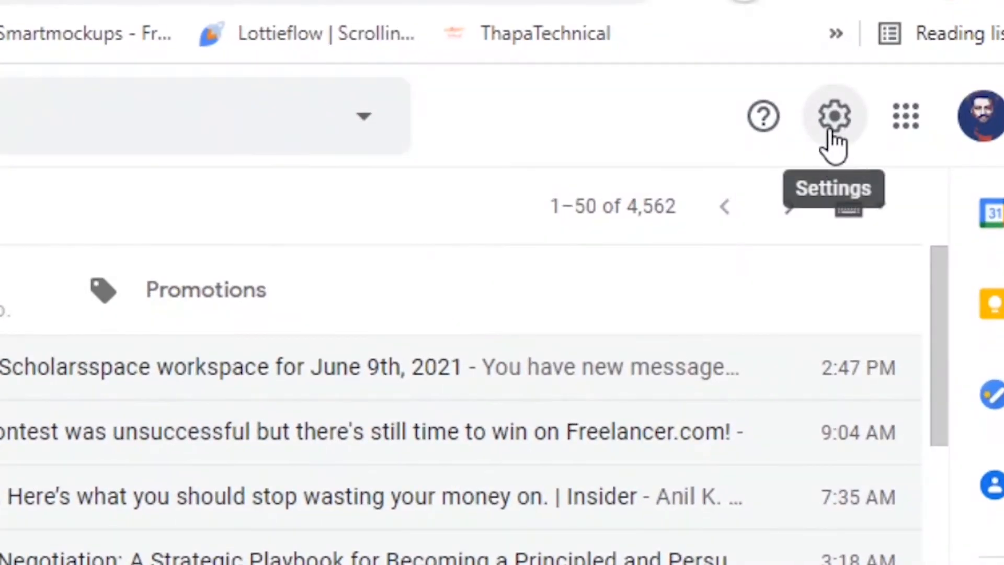
pyautogui.click(833, 135)
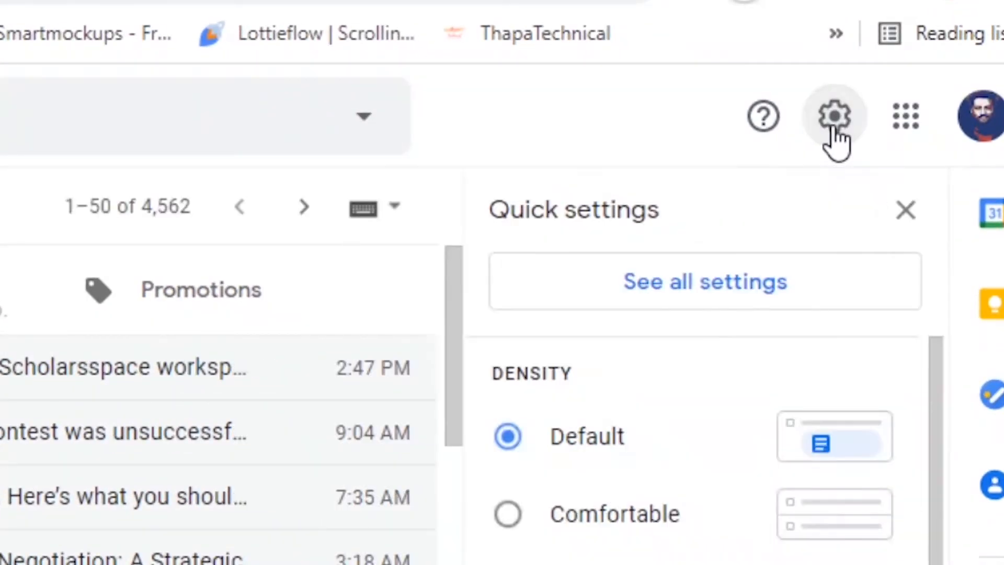
pyautogui.click(740, 295)
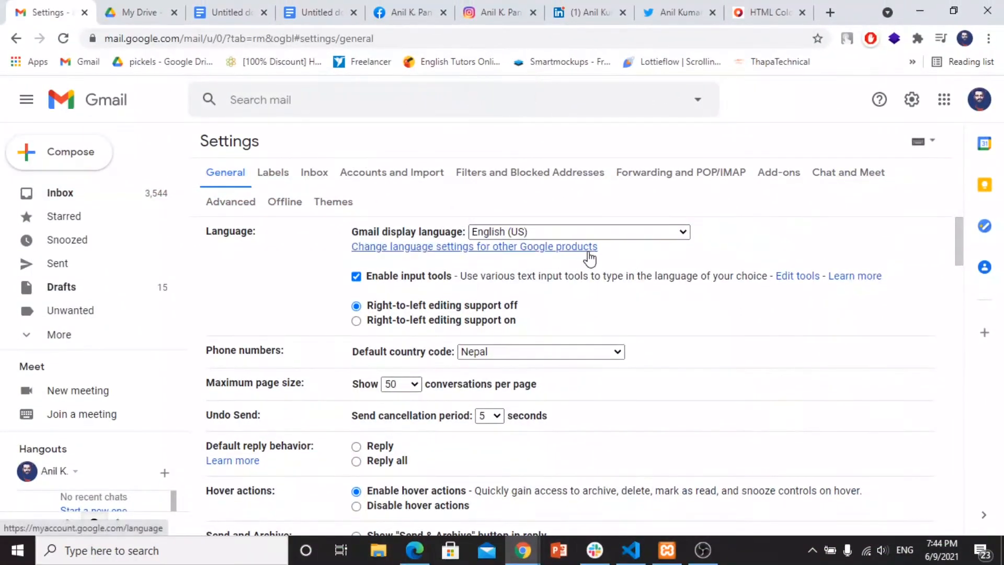
pyautogui.scroll(-1, 590, 259)
pyautogui.scroll(-20, 590, 259)
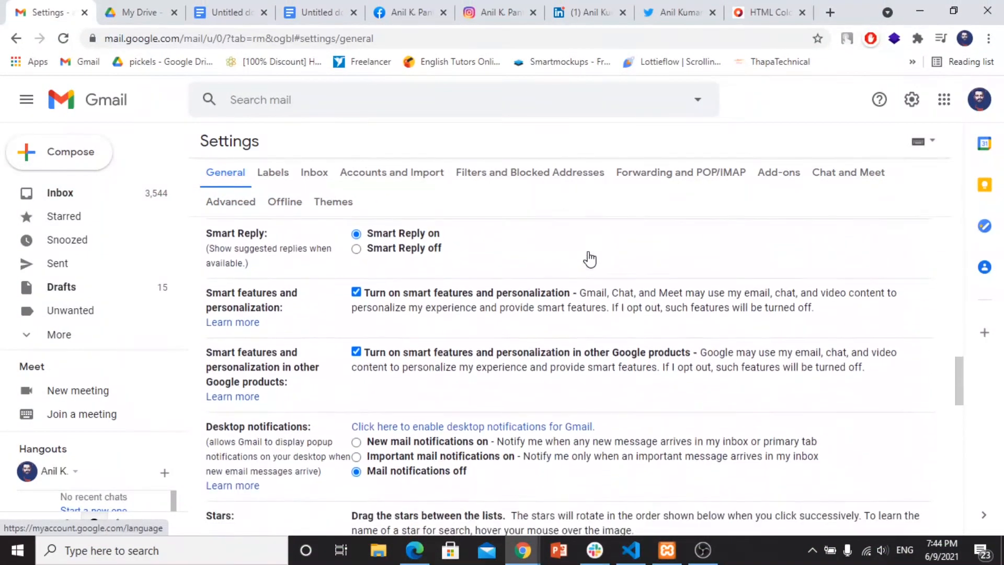
pyautogui.scroll(-3, 590, 259)
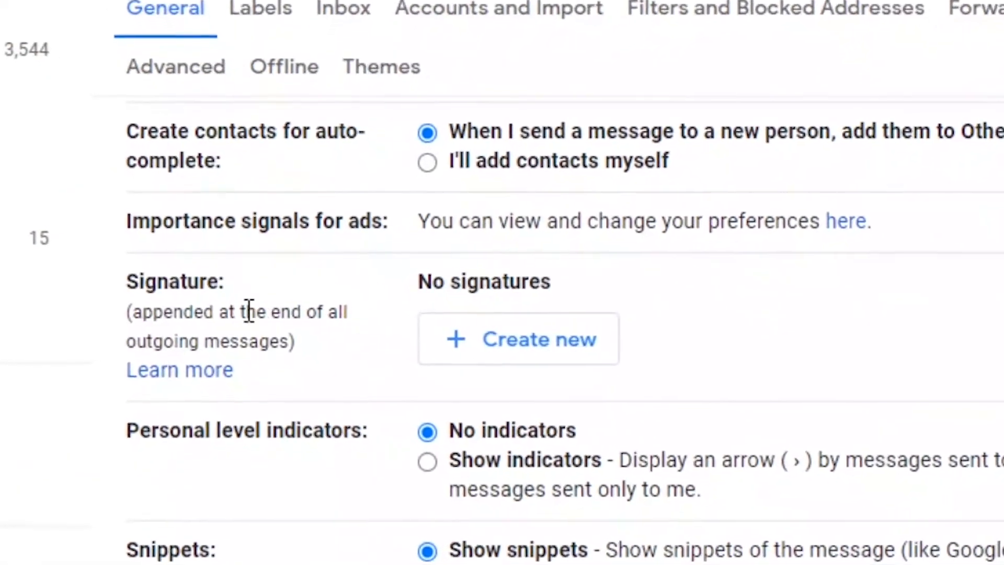
pyautogui.moveTo(93, 275); pyautogui.dragTo(353, 279)
pyautogui.click(450, 280)
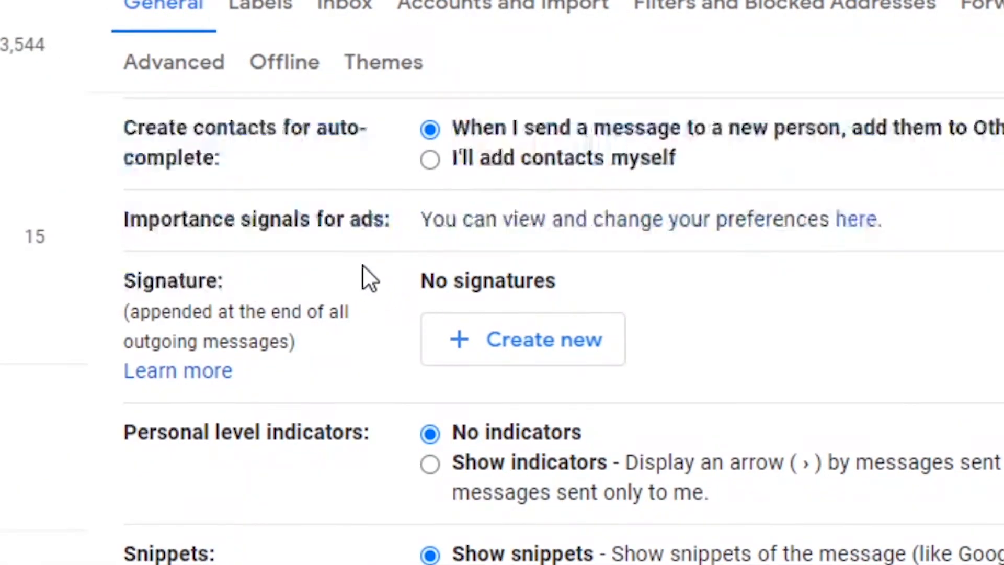
pyautogui.tripleClick(442, 280)
pyautogui.tripleClick(177, 272)
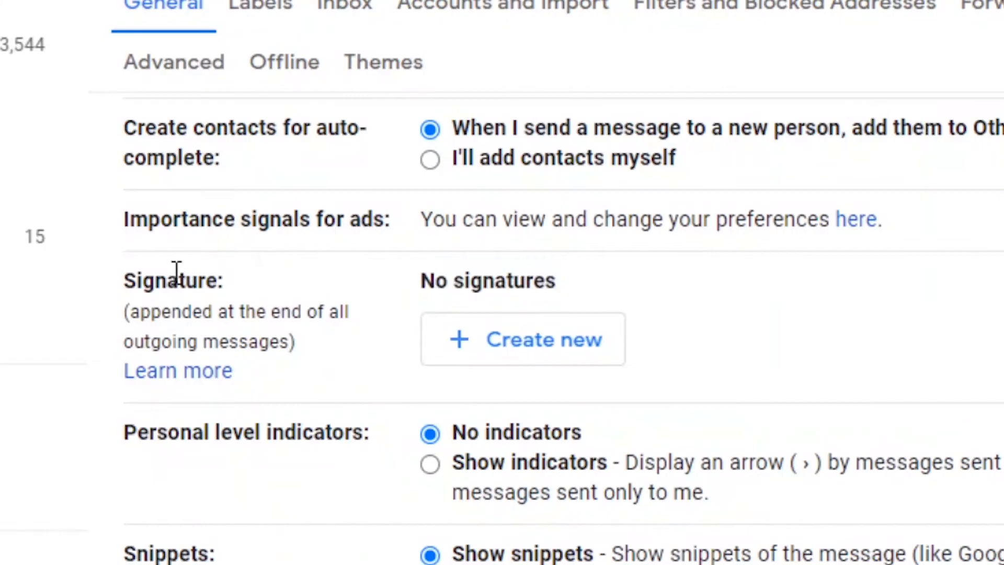
# Step: Create a new signature named My signature
pyautogui.click(563, 346)
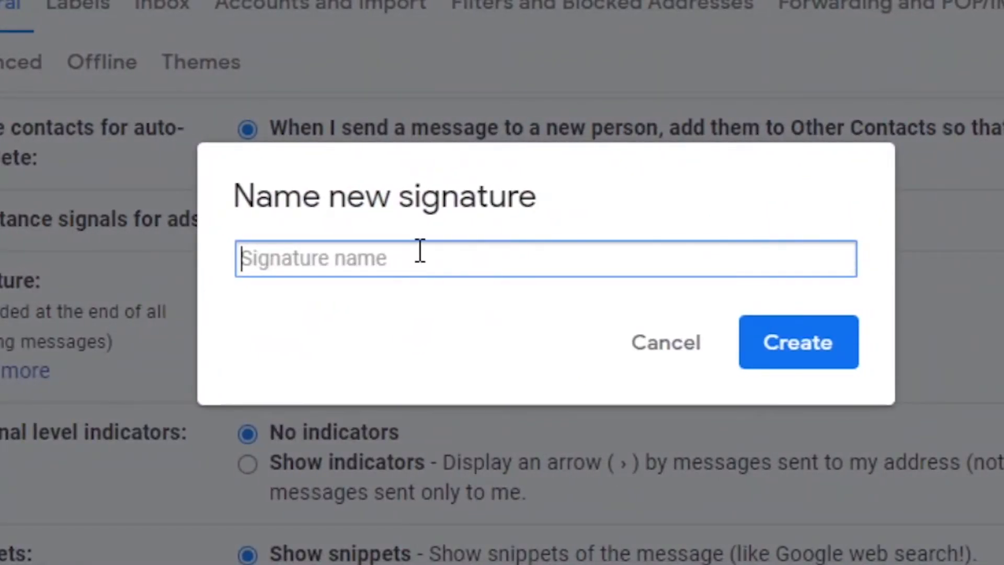
pyautogui.write('My signature')
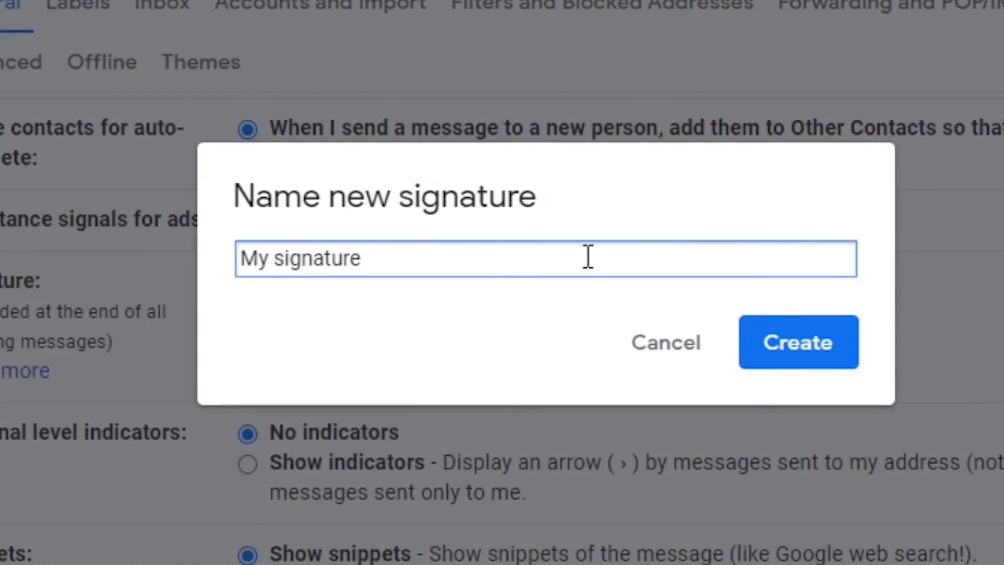
pyautogui.click(804, 362)
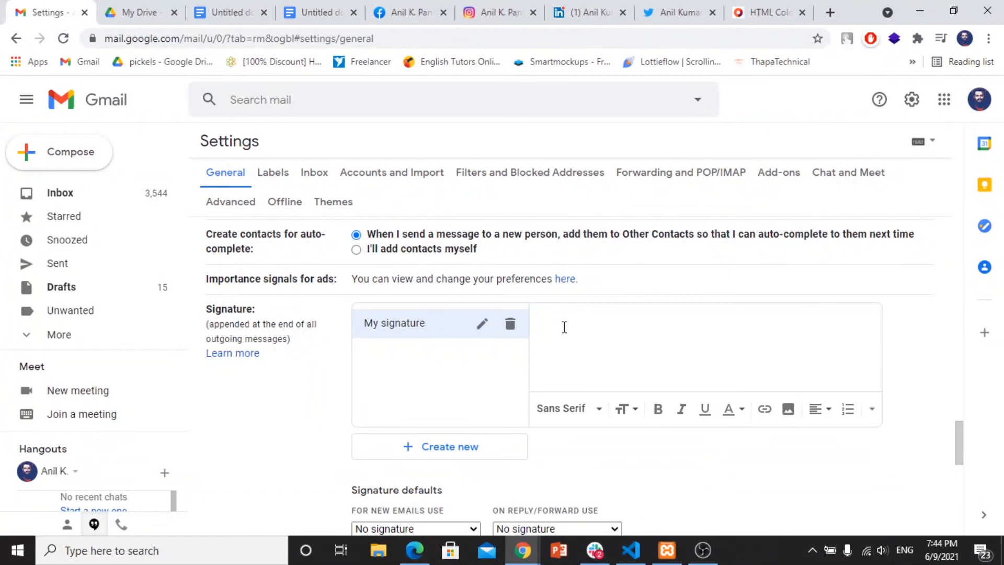
# Step: Paste the copied signature table into the content of My signature and look it over from photo to social media icons
pyautogui.rightClick(565, 326)
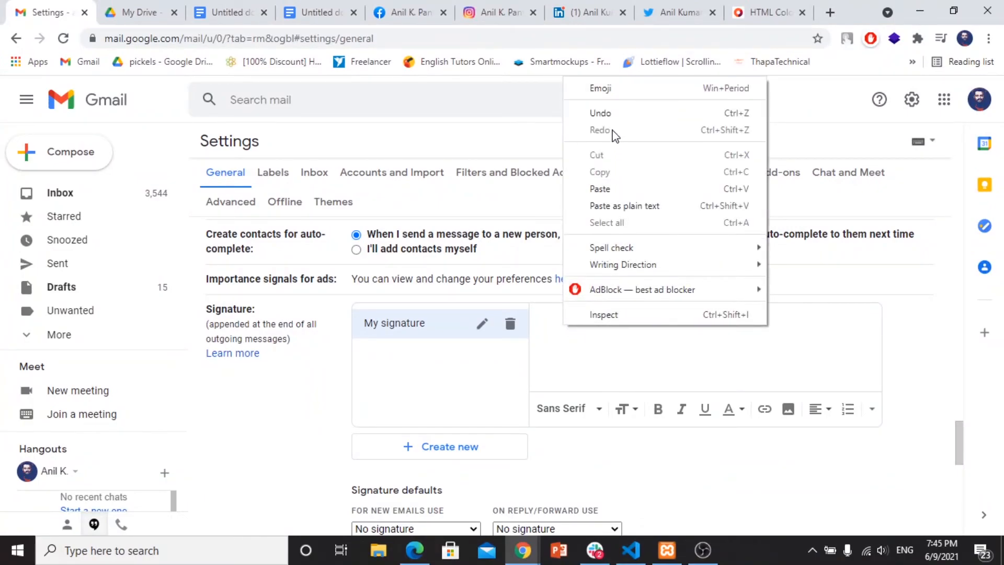
pyautogui.click(600, 189)
pyautogui.scroll(3, 621, 334)
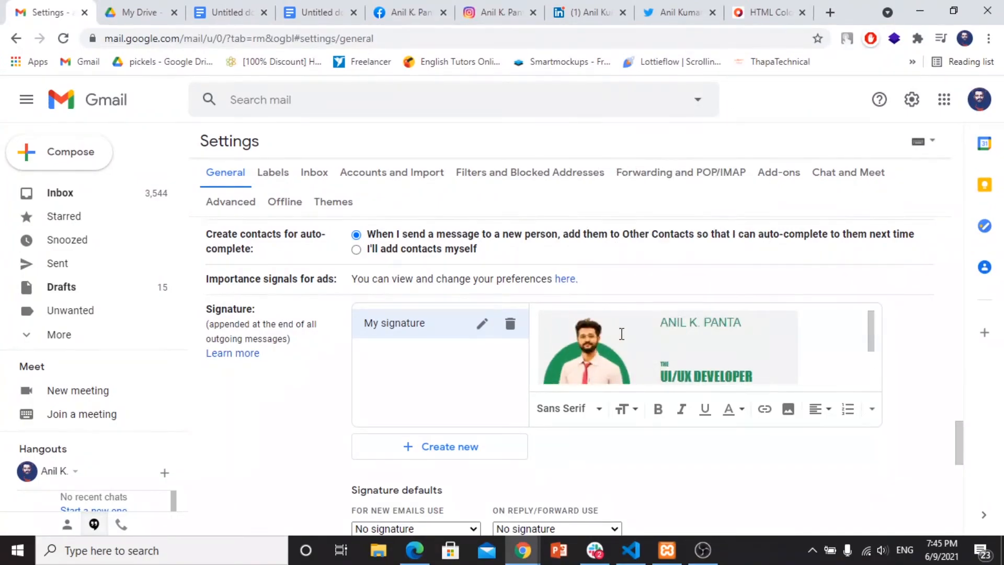
pyautogui.scroll(-2, 621, 334)
pyautogui.scroll(2, 627, 354)
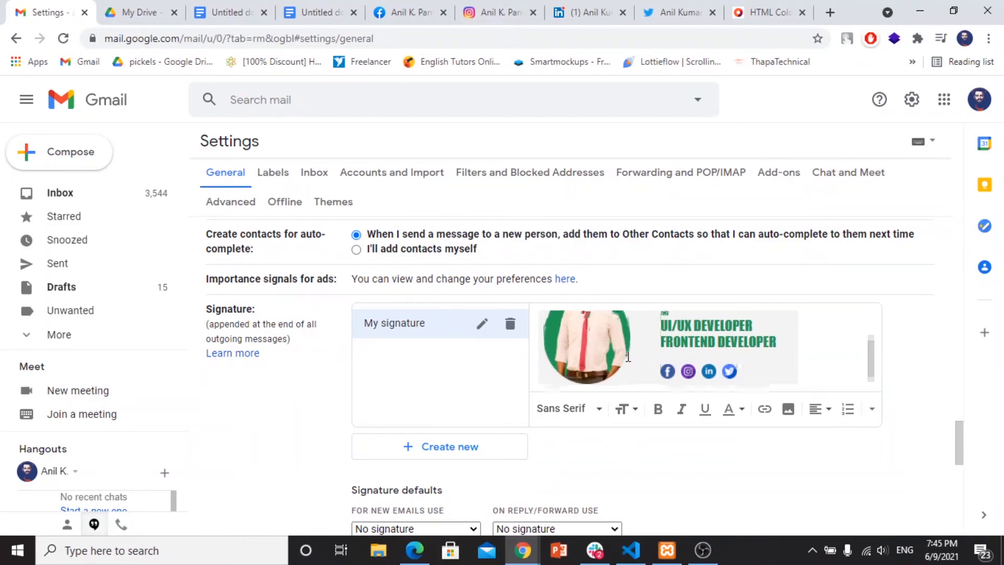
pyautogui.scroll(-2, 628, 355)
pyautogui.scroll(1, 630, 355)
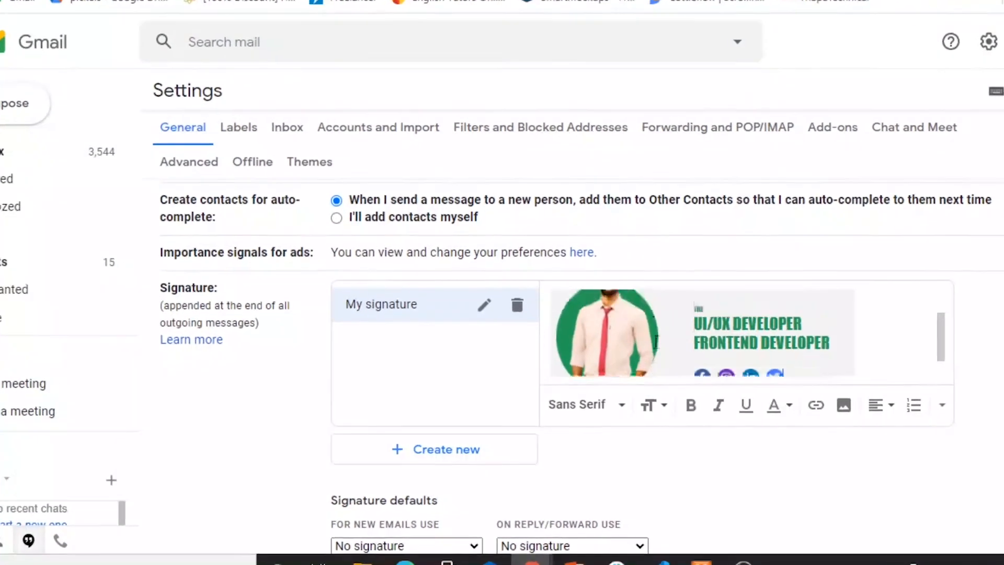
pyautogui.scroll(1, 656, 342)
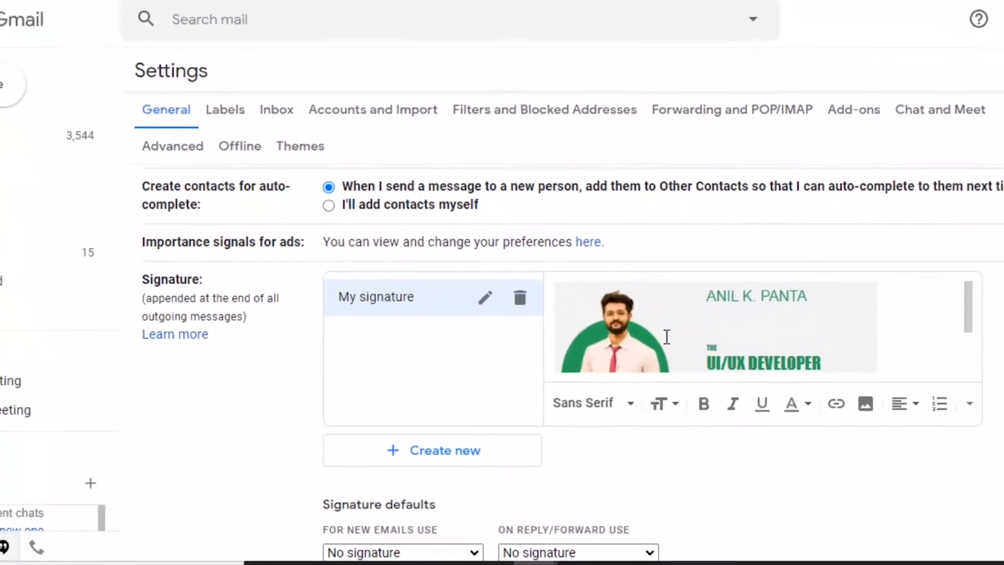
pyautogui.scroll(-2, 666, 336)
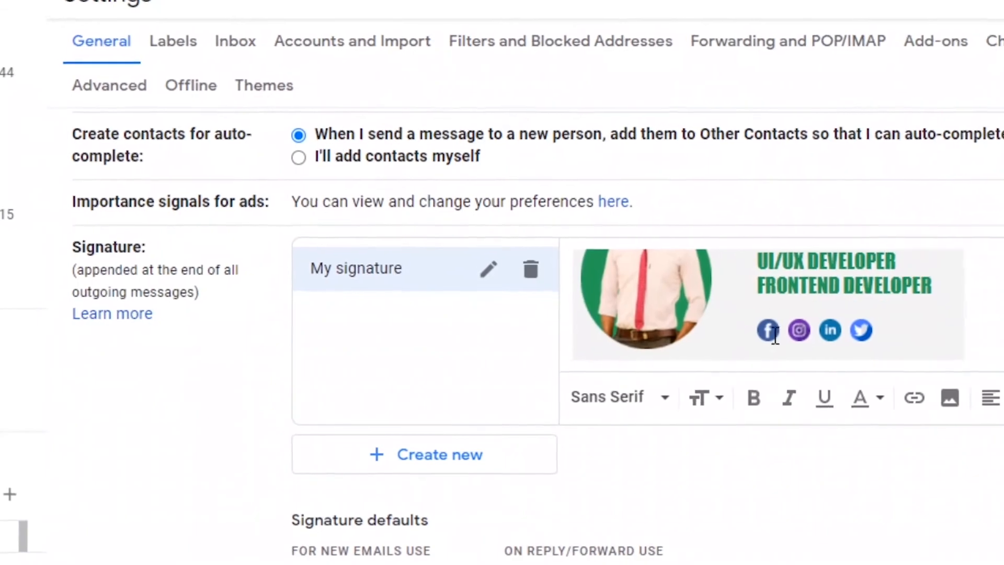
# Step: Set the signature default for new emails to My signature
pyautogui.scroll(-5, 421, 487)
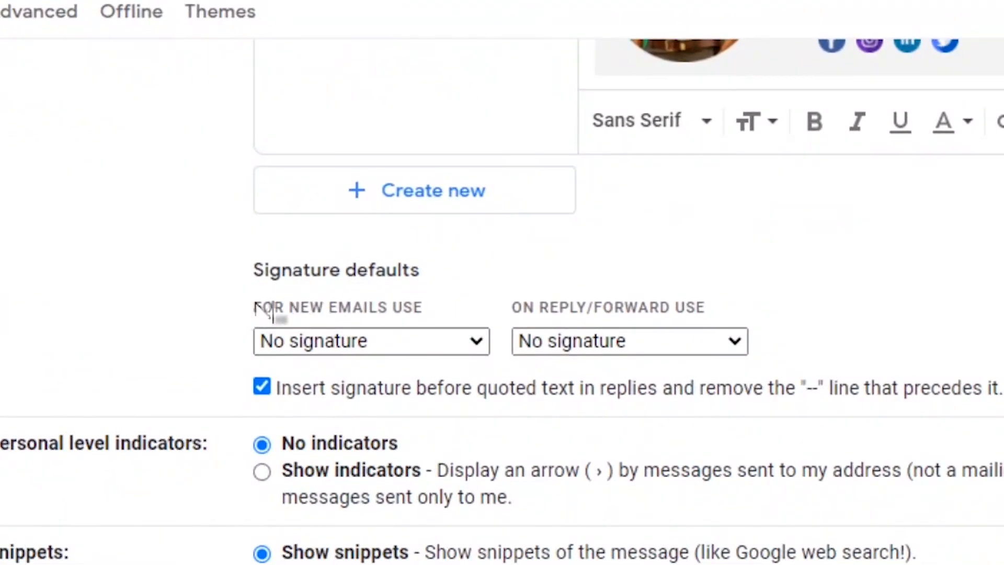
pyautogui.moveTo(255, 303); pyautogui.dragTo(376, 297)
pyautogui.tripleClick(384, 305)
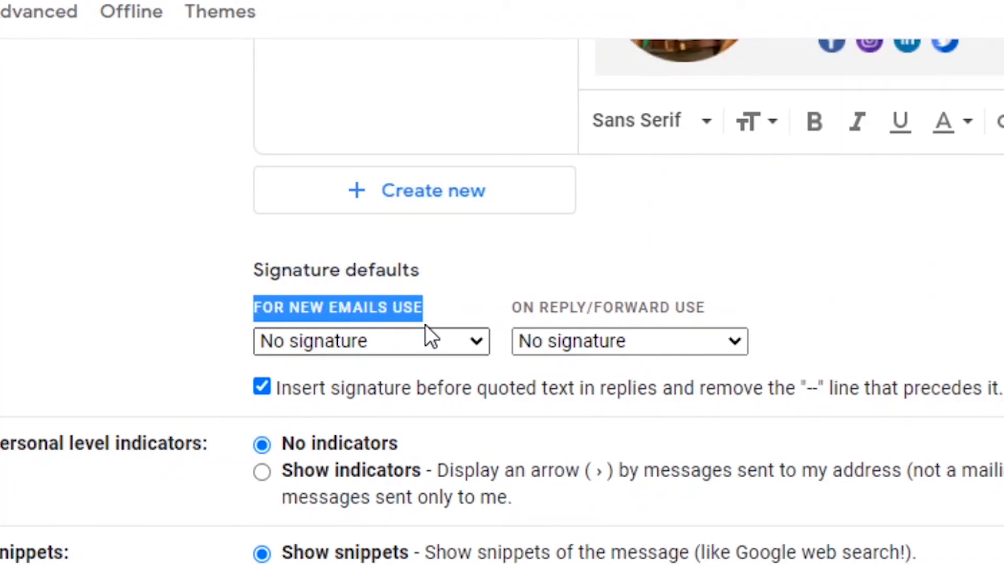
pyautogui.click(408, 341)
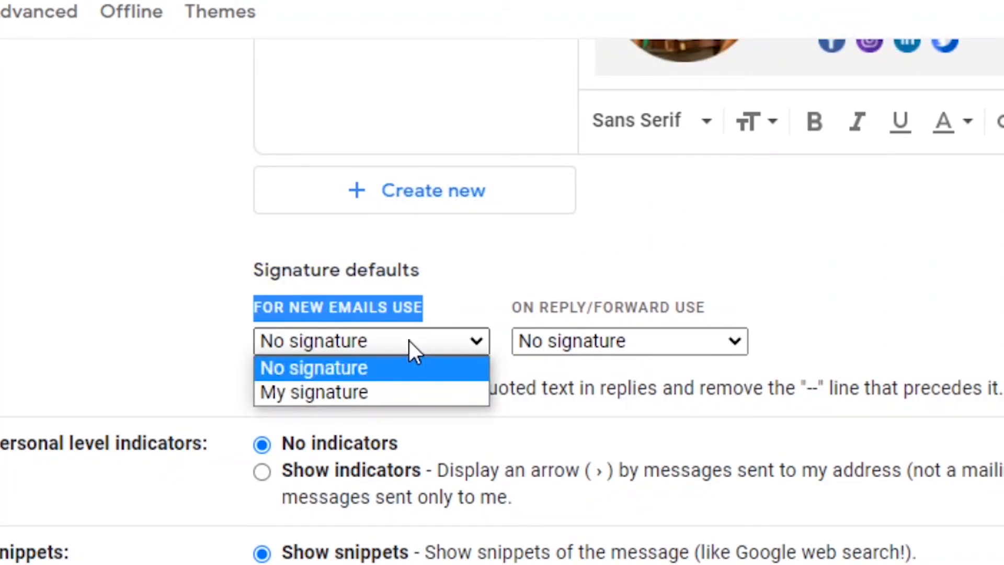
pyautogui.click(351, 395)
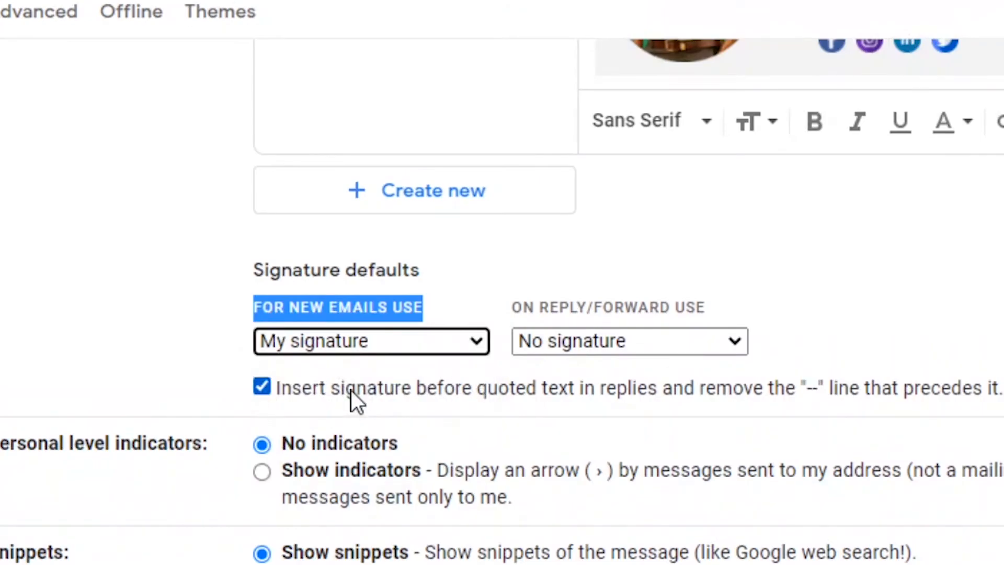
# Step: Keep No signature as the default for replies and forwards, and save the settings changes
pyautogui.tripleClick(604, 307)
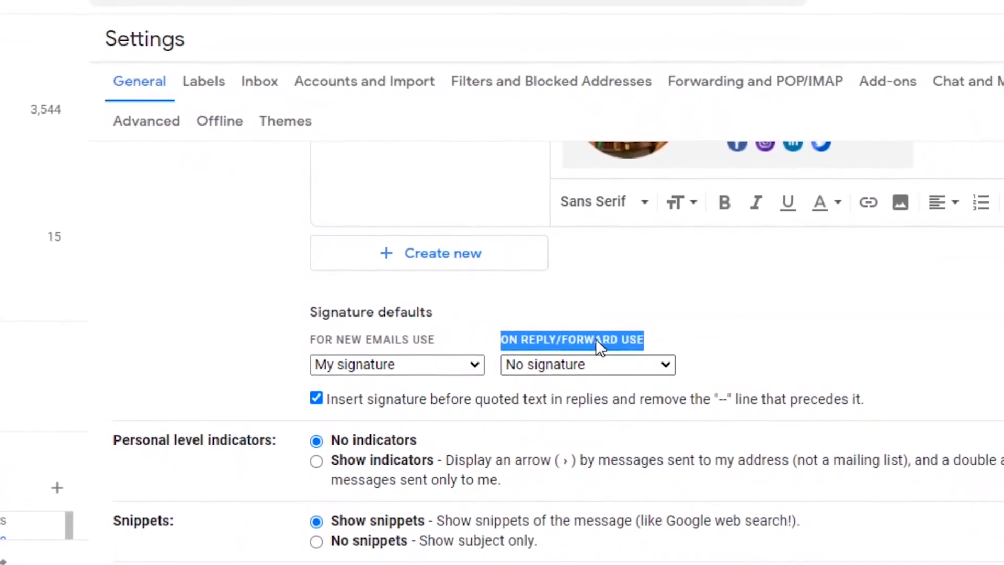
pyautogui.click(596, 340)
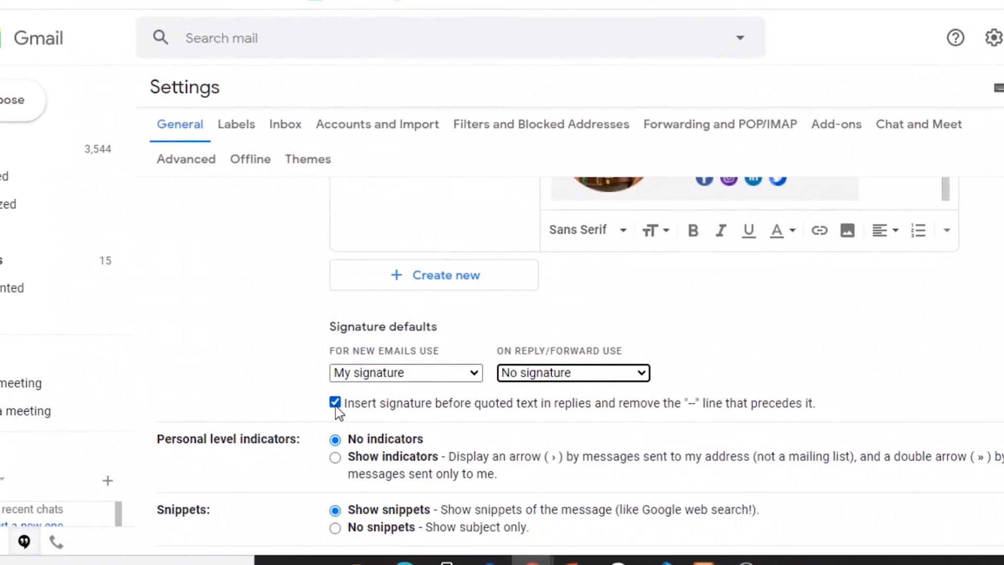
pyautogui.scroll(-5, 338, 410)
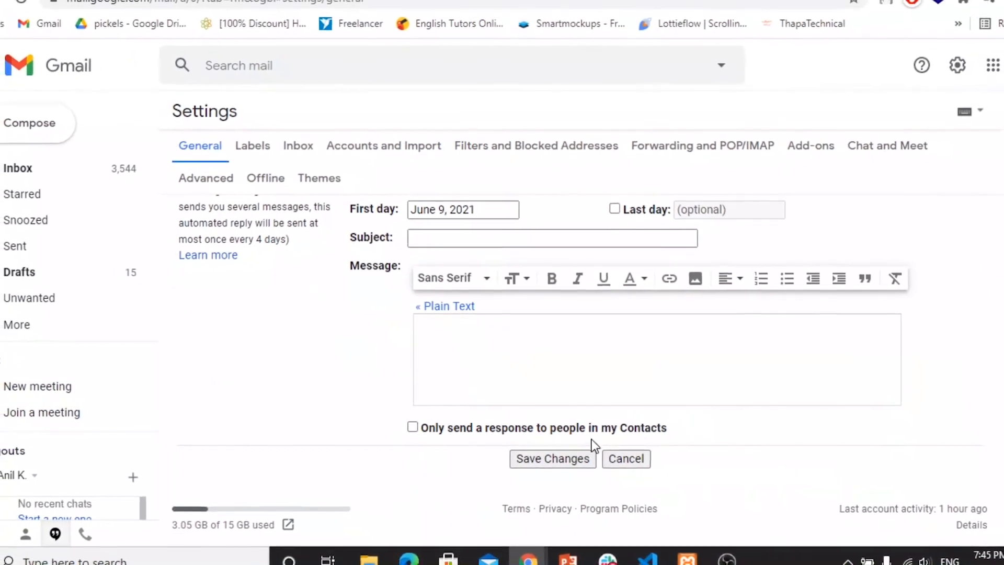
pyautogui.click(563, 456)
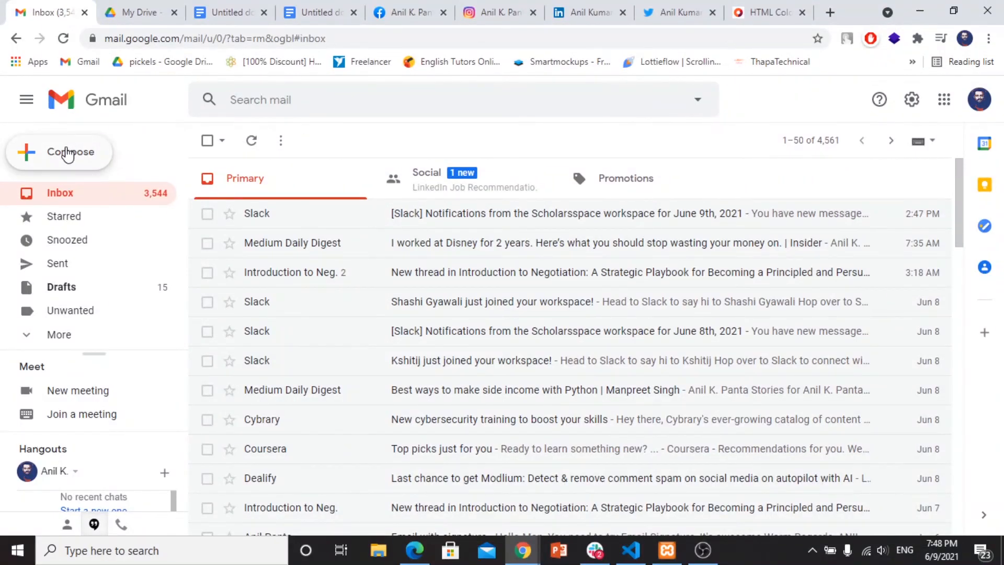
# Step: Start a new email message to check the inserted signature
pyautogui.click(66, 153)
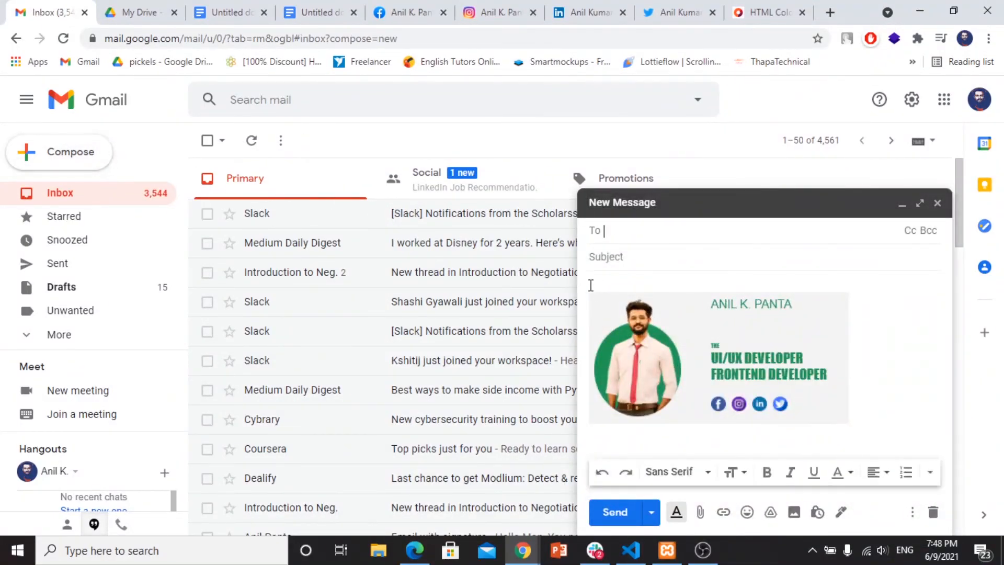